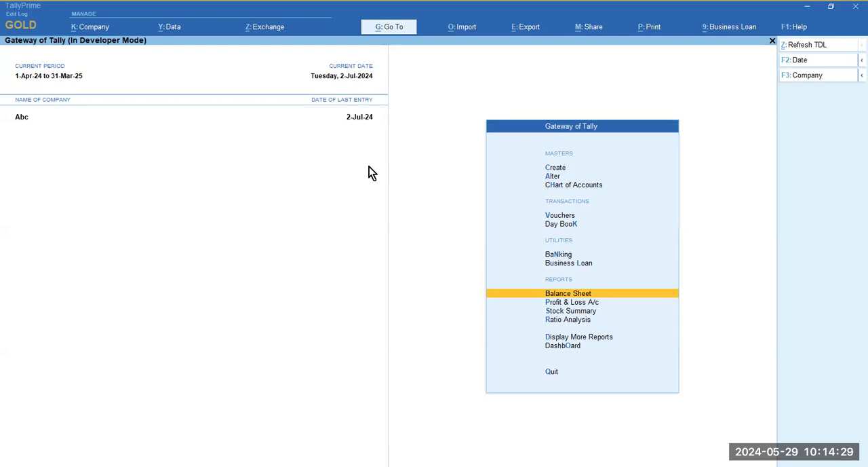
- Open the Balance Sheet and look through the ledgers listed under Capital Account on the assets side
{"action": "key", "text": "Return"}
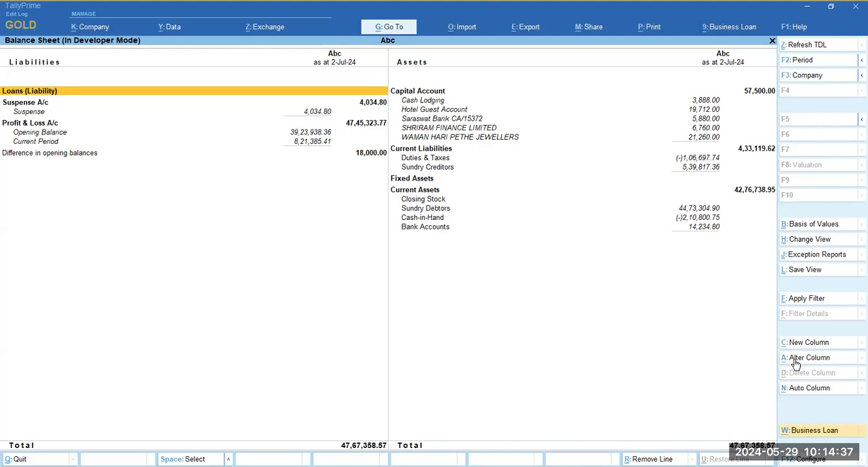
{"action": "key", "text": "Right"}
{"action": "key", "text": "Down"}
{"action": "key", "text": "Down"}
{"action": "key", "text": "Down"}
{"action": "key", "text": "Up"}
{"action": "key", "text": "Up"}
{"action": "key", "text": "Up"}
{"action": "key", "text": "Down"}
{"action": "key", "text": "Down"}
{"action": "key", "text": "Down"}
{"action": "key", "text": "Down"}
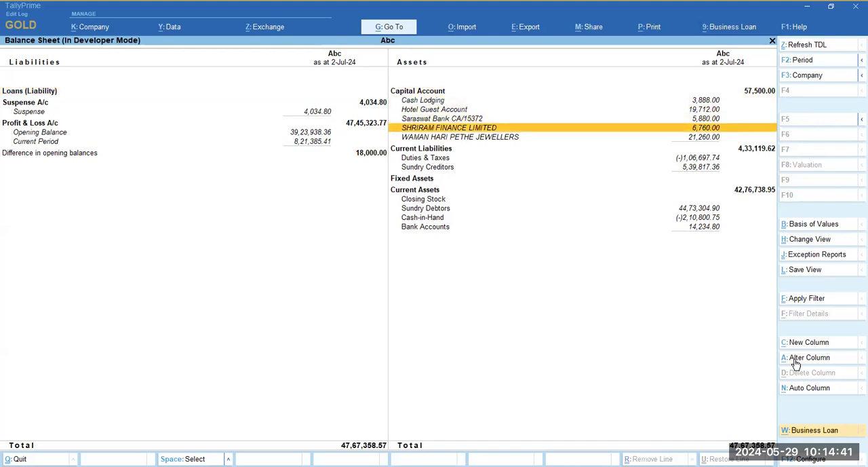
{"action": "key", "text": "Down"}
{"action": "key", "text": "Down"}
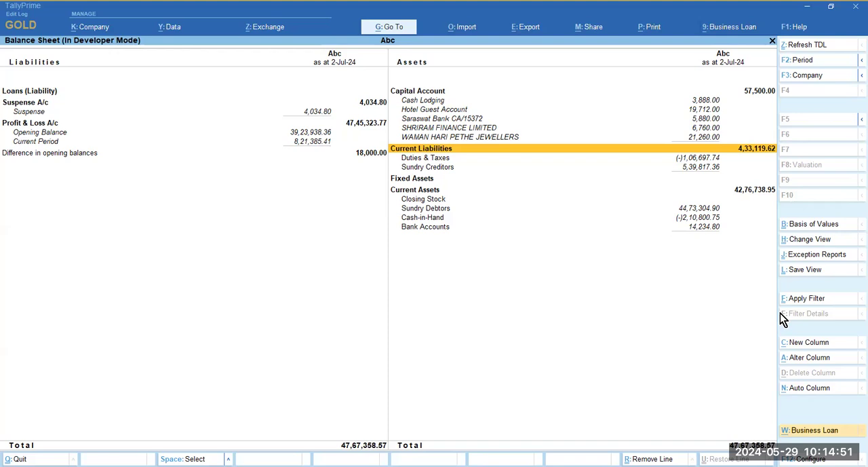
- Examine the cost centre allocations in SHRIRAM FINANCE LIMITED's July payment voucher, then return to the Balance Sheet
{"action": "key", "text": "Up"}
{"action": "key", "text": "Up"}
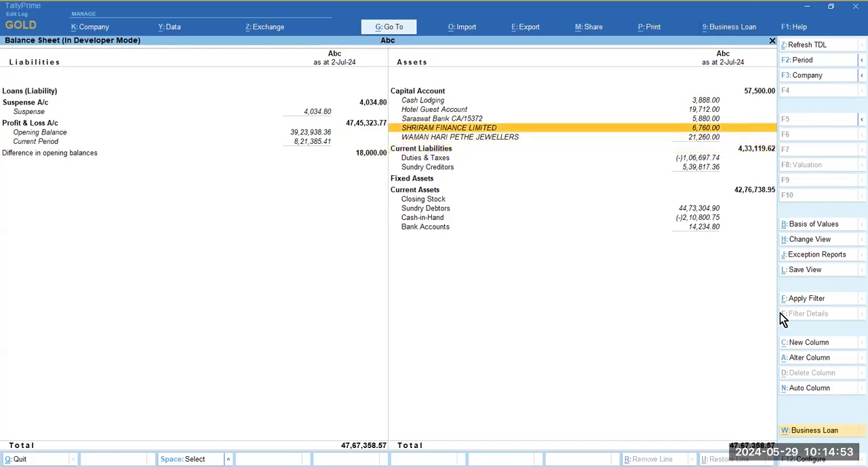
{"action": "key", "text": "Return"}
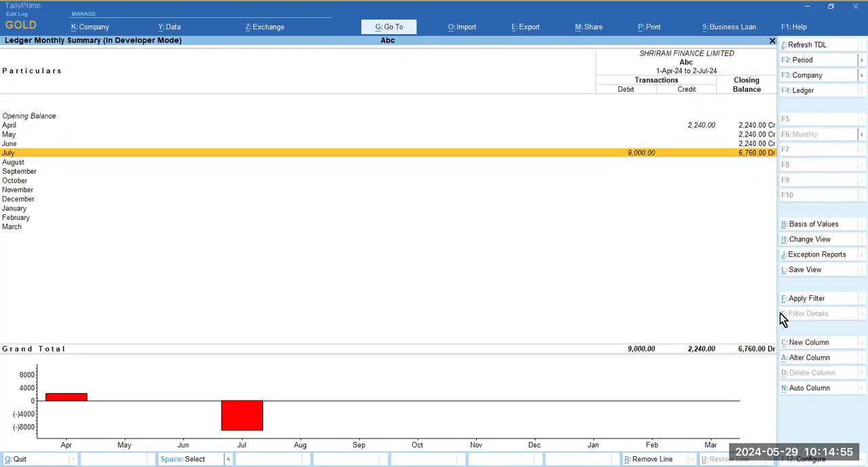
{"action": "key", "text": "Return"}
{"action": "key", "text": "Return"}
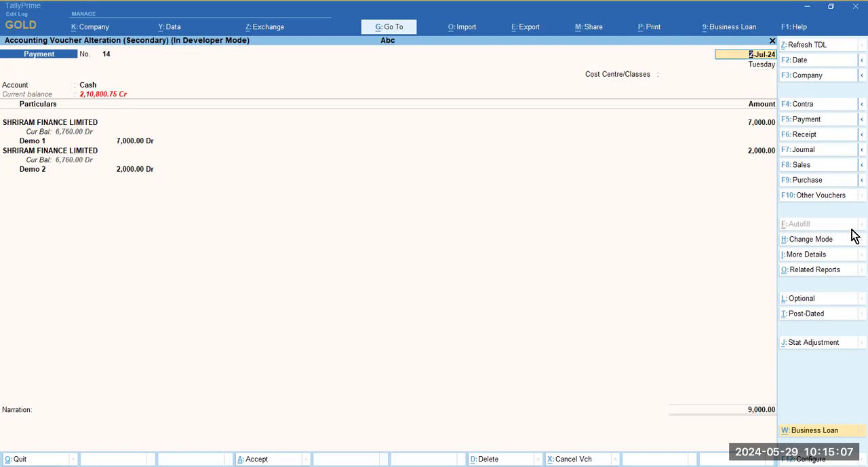
{"action": "key", "text": "Escape"}
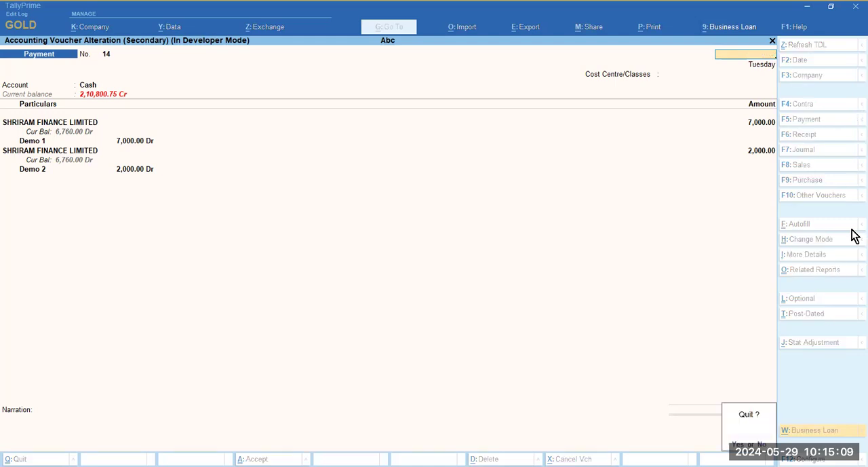
{"action": "key", "text": "Return"}
{"action": "key", "text": "Escape"}
{"action": "key", "text": "Escape"}
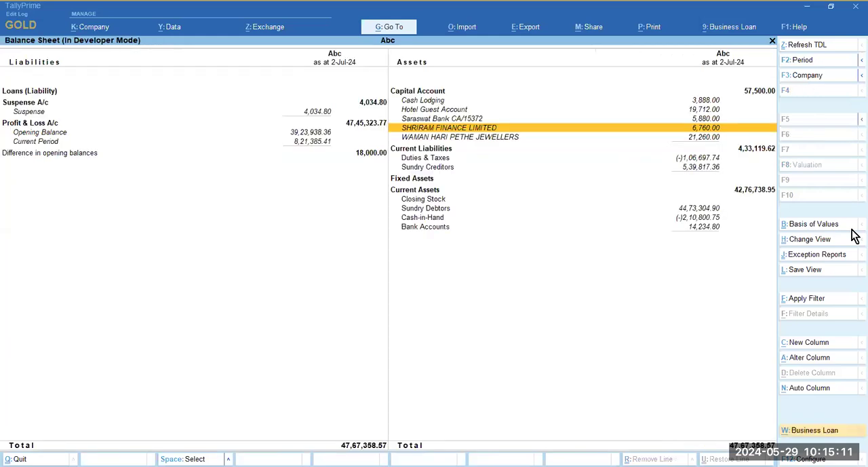
- Examine the cost centre allocations in the Hotel Guest Account's July payment voucher, then return to the Balance Sheet
{"action": "key", "text": "Up"}
{"action": "key", "text": "Up"}
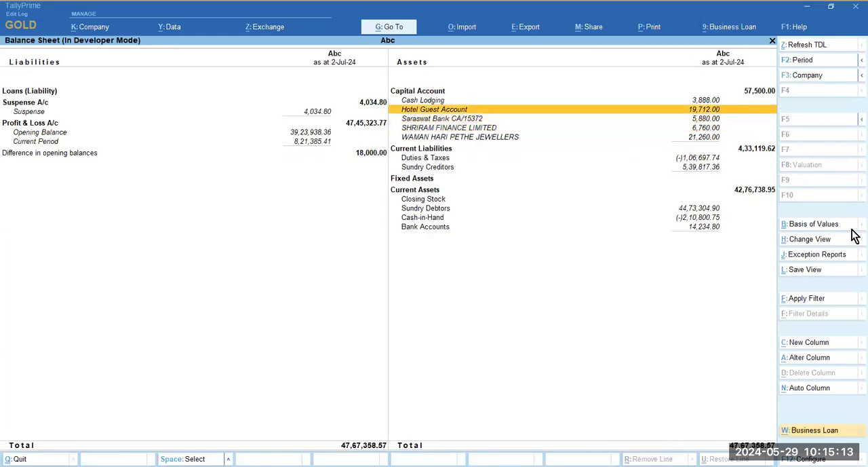
{"action": "key", "text": "Return"}
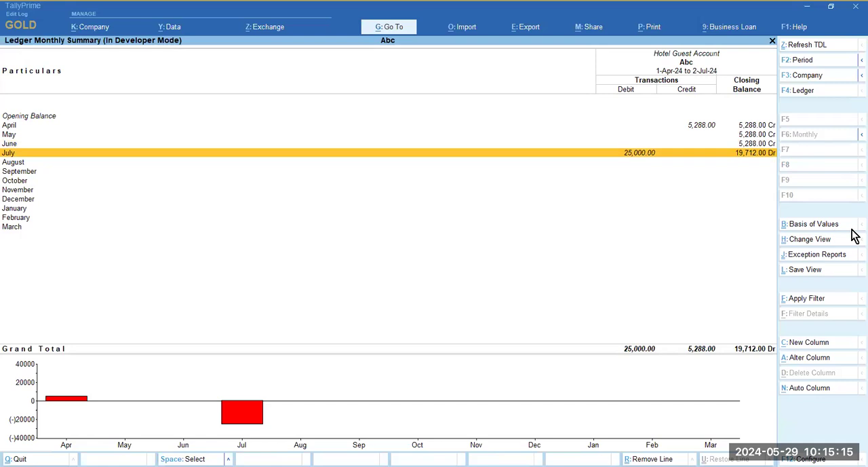
{"action": "key", "text": "Return"}
{"action": "key", "text": "Return"}
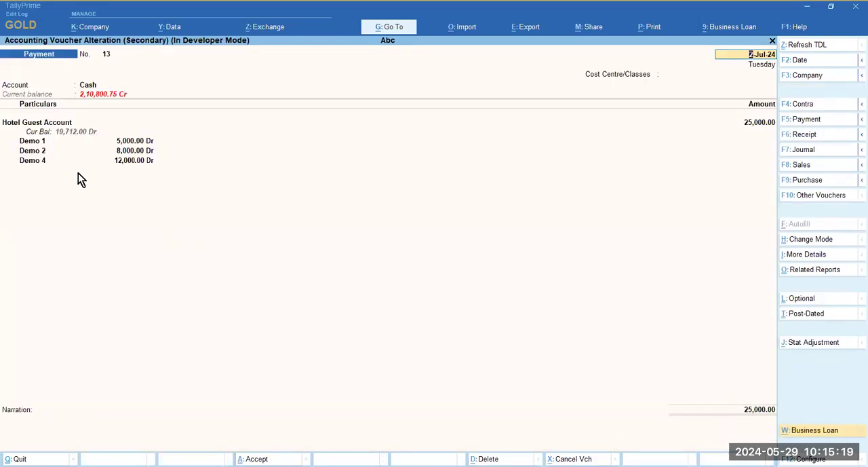
{"action": "left_click", "coordinate": [45, 123]}
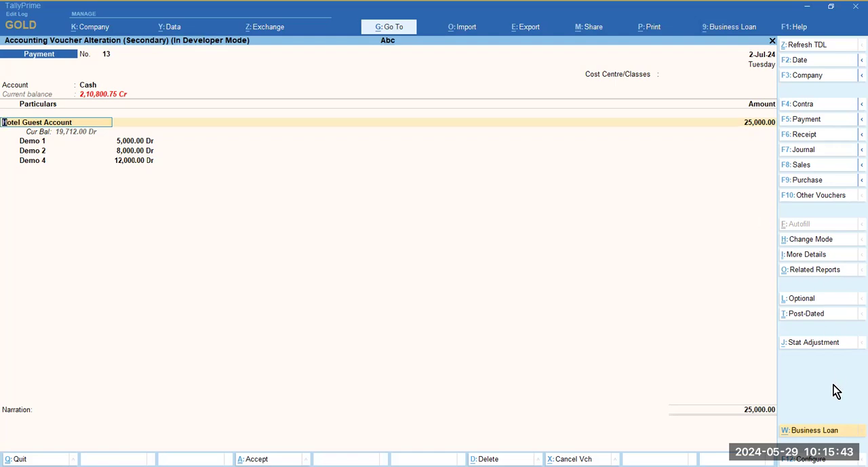
{"action": "key", "text": "Escape"}
{"action": "key", "text": "Escape"}
{"action": "key", "text": "Escape"}
- Open the July vouchers of WAMAN HARI PETHE JEWELLERS and check the cost centre allocation in payment voucher 15
{"action": "key", "text": "Down"}
{"action": "key", "text": "Down"}
{"action": "key", "text": "Down"}
{"action": "key", "text": "Up"}
{"action": "key", "text": "Return"}
{"action": "key", "text": "Escape"}
{"action": "key", "text": "Down"}
{"action": "key", "text": "Return"}
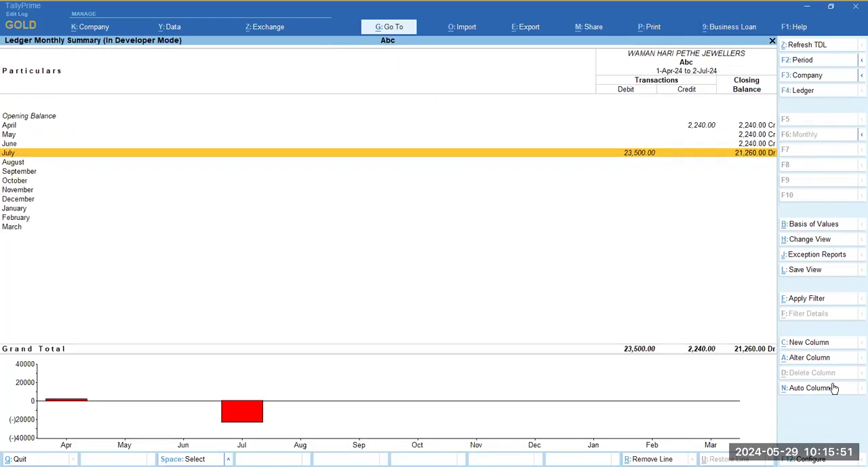
{"action": "key", "text": "Return"}
{"action": "key", "text": "Return"}
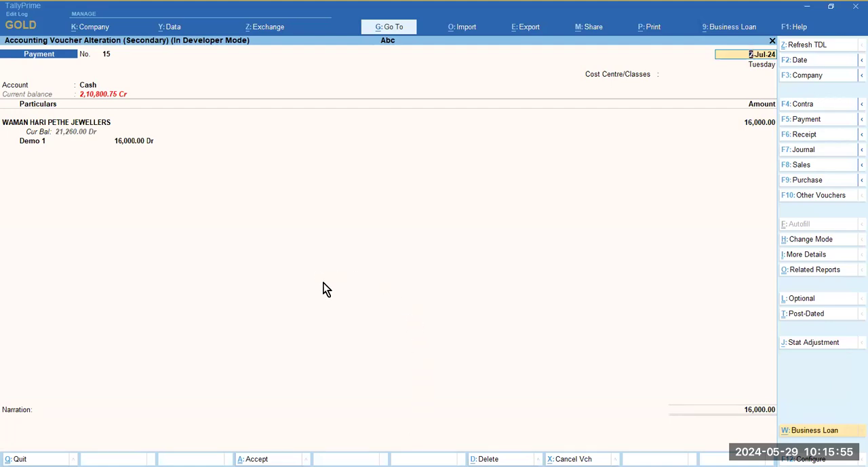
{"action": "key", "text": "Escape"}
- Check the cost centre allocations in WAMAN HARI PETHE JEWELLERS' payment vouchers 16 and 17
{"action": "key", "text": "Down"}
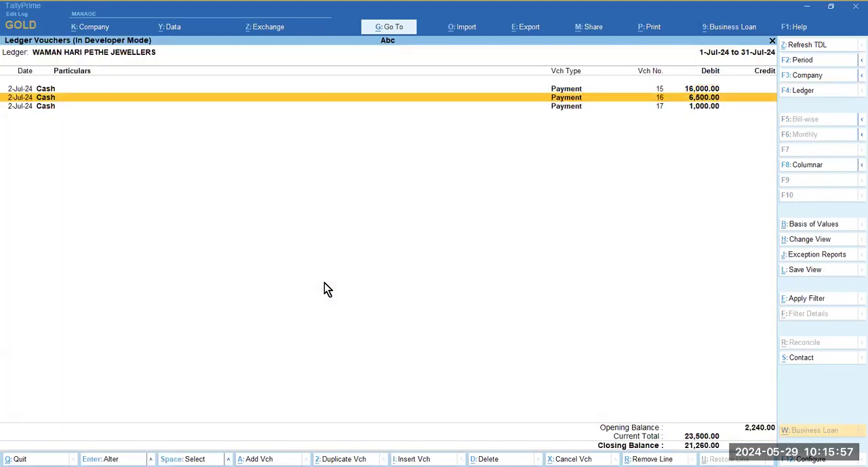
{"action": "key", "text": "Return"}
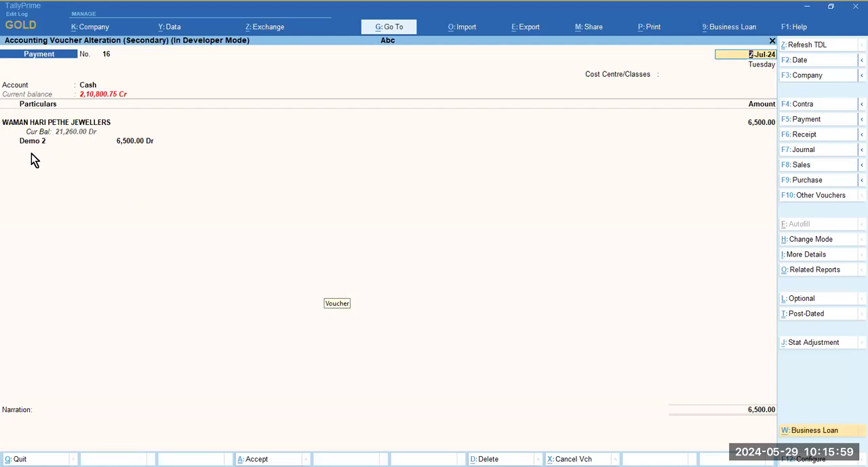
{"action": "key", "text": "Escape"}
{"action": "key", "text": "Down"}
{"action": "key", "text": "Return"}
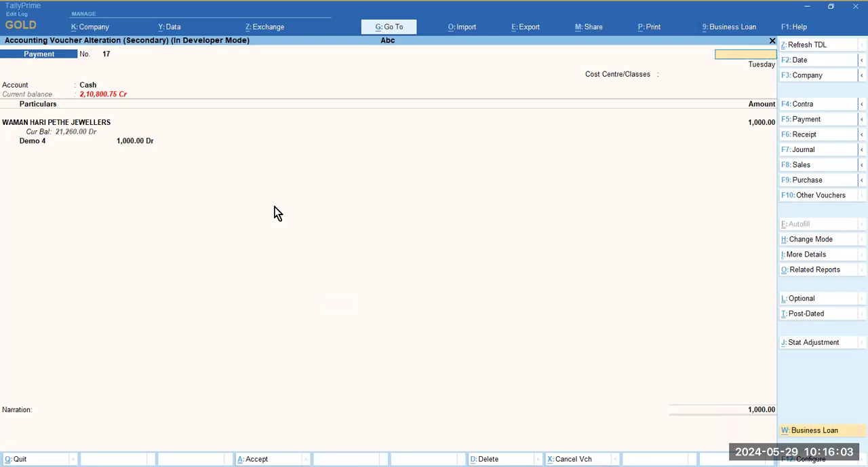
{"action": "key", "text": "Escape"}
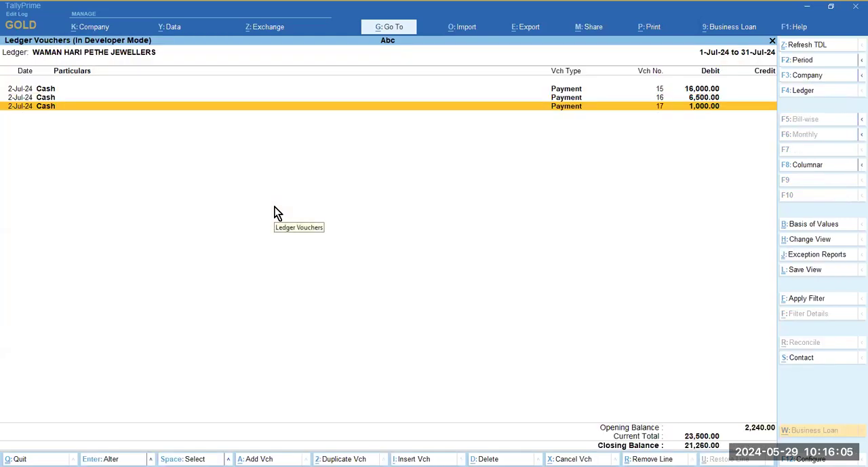
- Reopen payment voucher 17, view the list of cost centres/classes and leave without choosing one
{"action": "key", "text": "Return"}
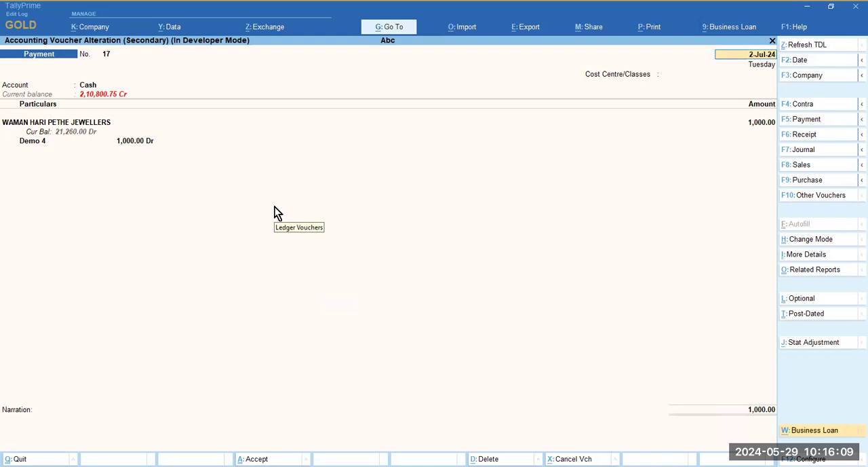
{"action": "left_click", "coordinate": [701, 73]}
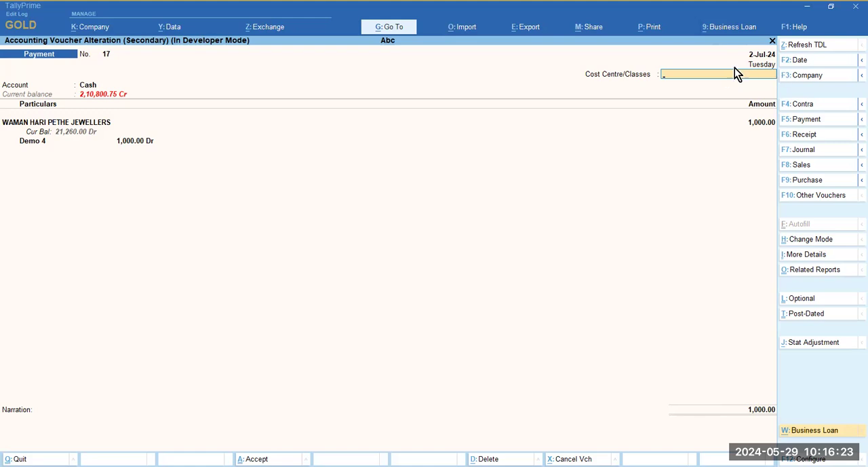
{"action": "key", "text": "space"}
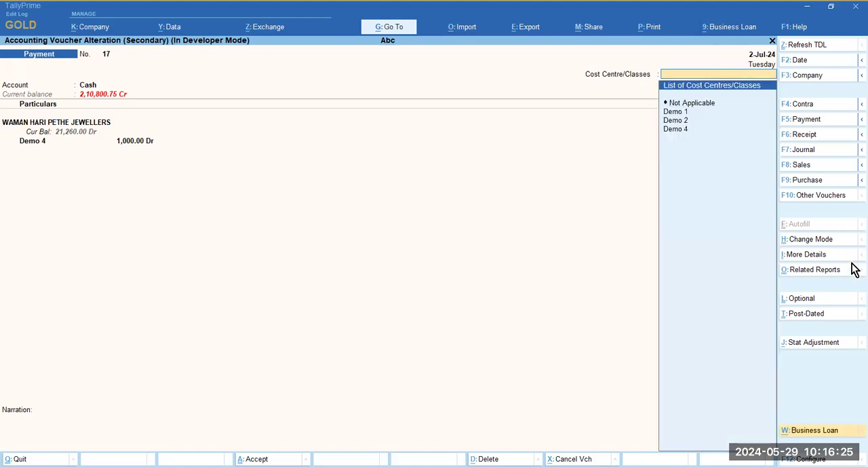
{"action": "key", "text": "Escape"}
{"action": "key", "text": "Escape"}
{"action": "key", "text": "Return"}
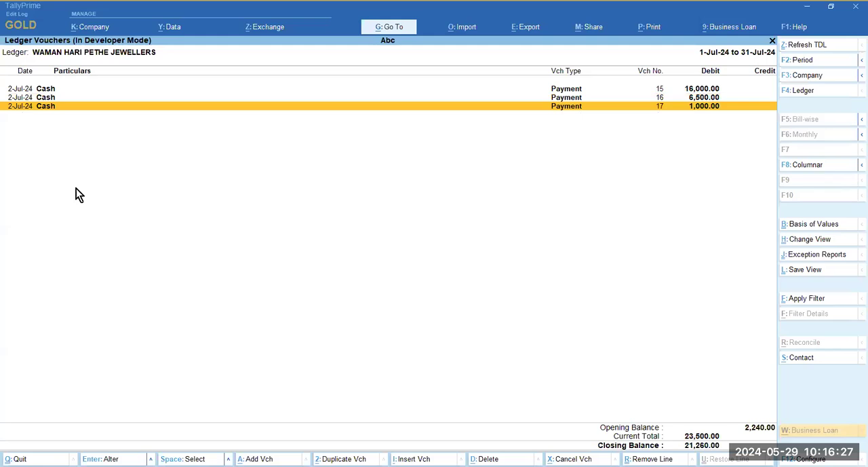
- Set the Cost Centre/Classes of payment voucher 17 to Demo 2 and accept the voucher
{"action": "key", "text": "Return"}
{"action": "left_click", "coordinate": [29, 143]}
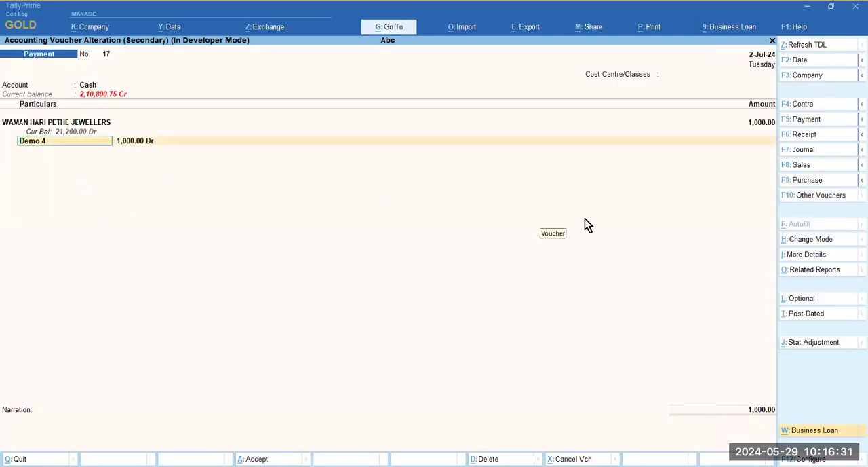
{"action": "left_click", "coordinate": [678, 75]}
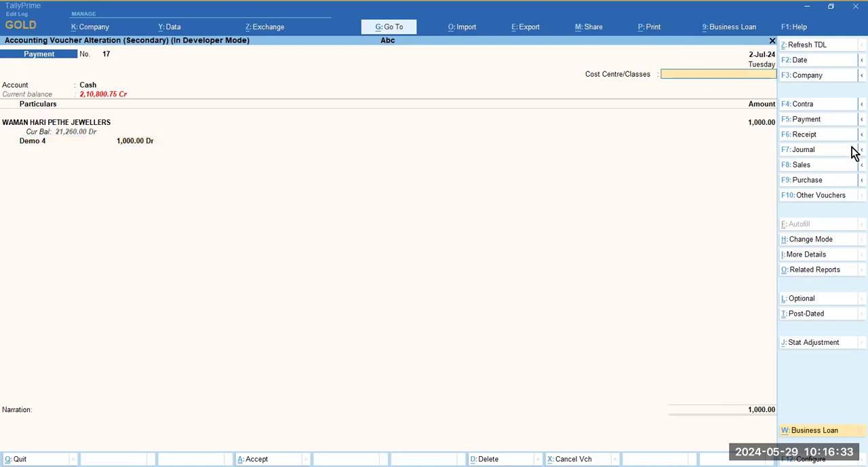
{"action": "key", "text": "Down"}
{"action": "key", "text": "Down"}
{"action": "key", "text": "Down"}
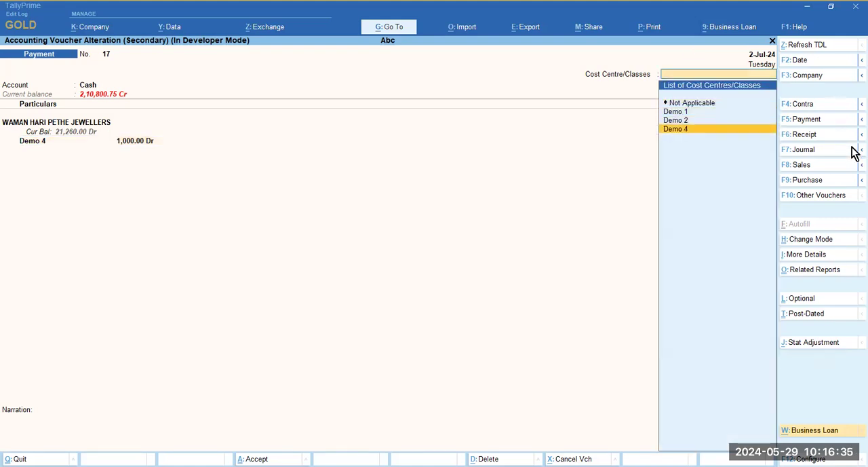
{"action": "key", "text": "Up"}
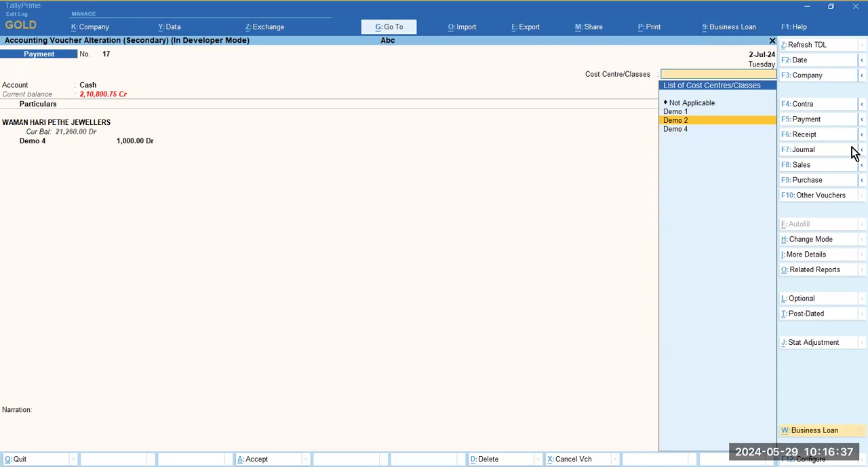
{"action": "key", "text": "Return"}
{"action": "key", "text": "Return"}
{"action": "key", "text": "Return"}
{"action": "key", "text": "Return"}
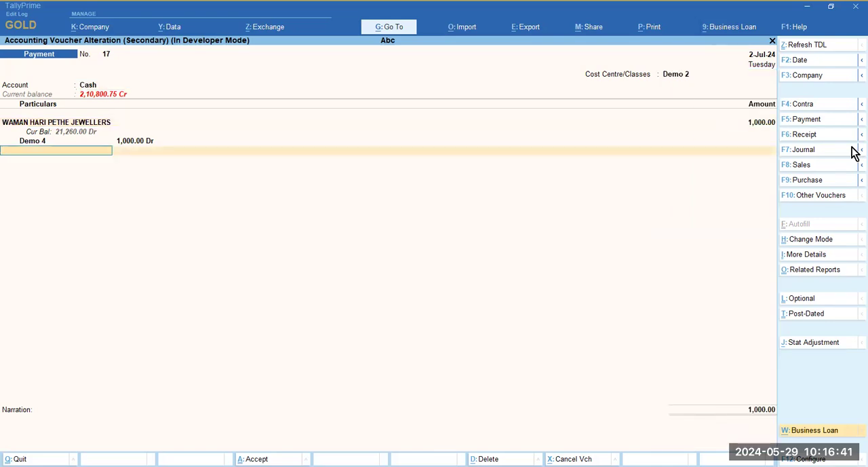
{"action": "key", "text": "ctrl+a"}
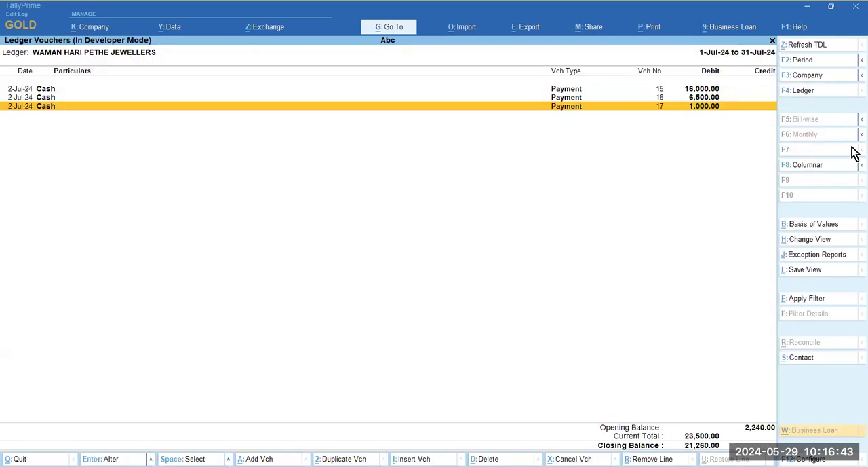
- Reopen payment voucher 17 to check its Cost Centre/Classes field and cost centre allocation, then leave it
{"action": "key", "text": "Return"}
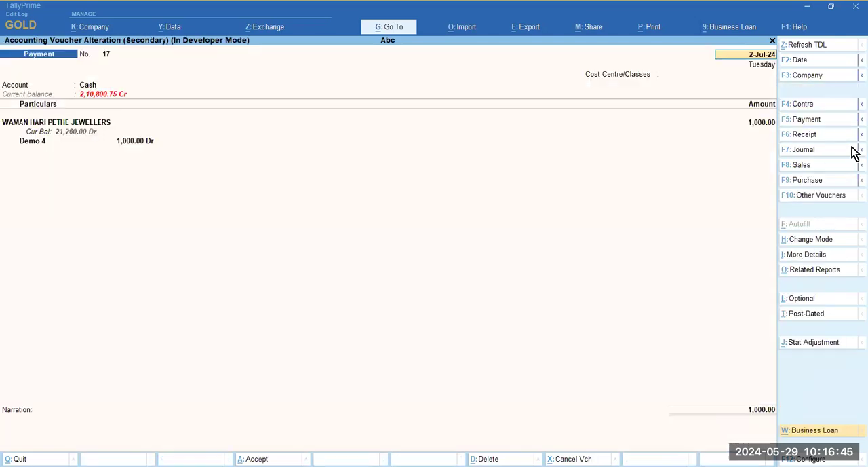
{"action": "left_click", "coordinate": [680, 78]}
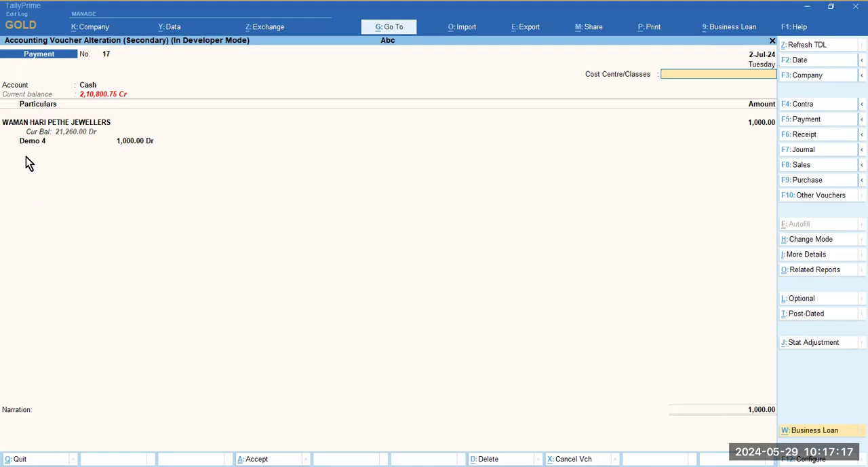
{"action": "key", "text": "Escape"}
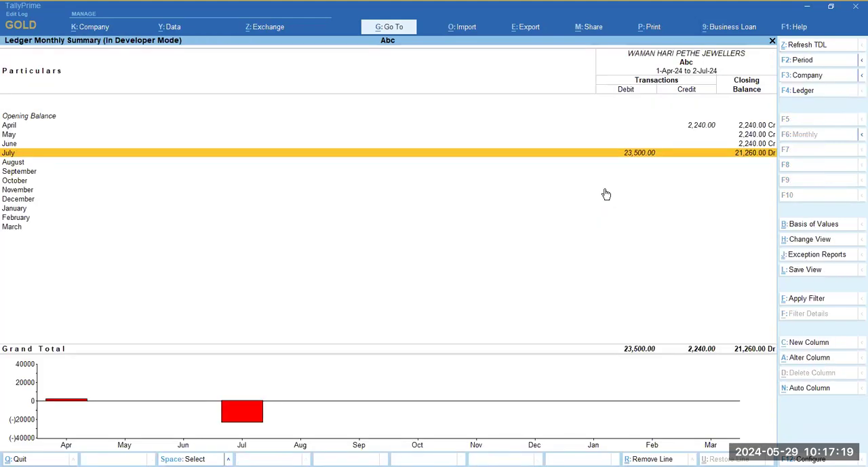
- Review WAMAN HARI PETHE JEWELLERS' July payment voucher 15 again and return to the Balance Sheet
{"action": "key", "text": "Return"}
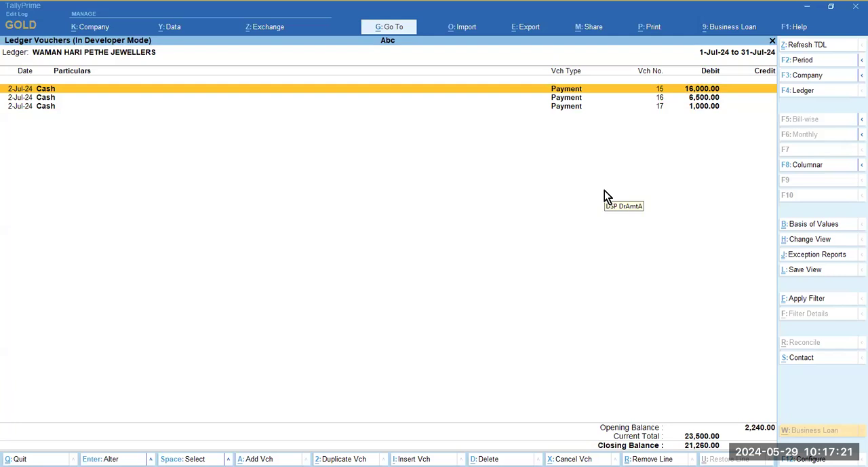
{"action": "key", "text": "Return"}
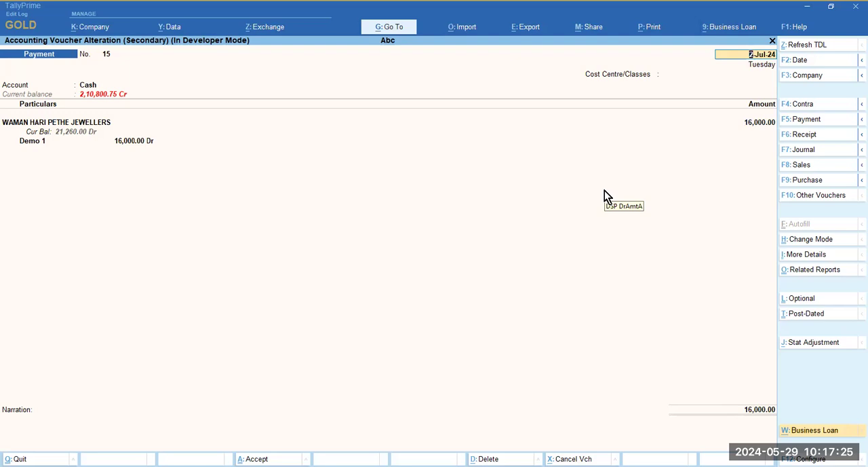
{"action": "key", "text": "BackSpace"}
{"action": "key", "text": "Escape"}
{"action": "key", "text": "Escape"}
{"action": "key", "text": "Escape"}
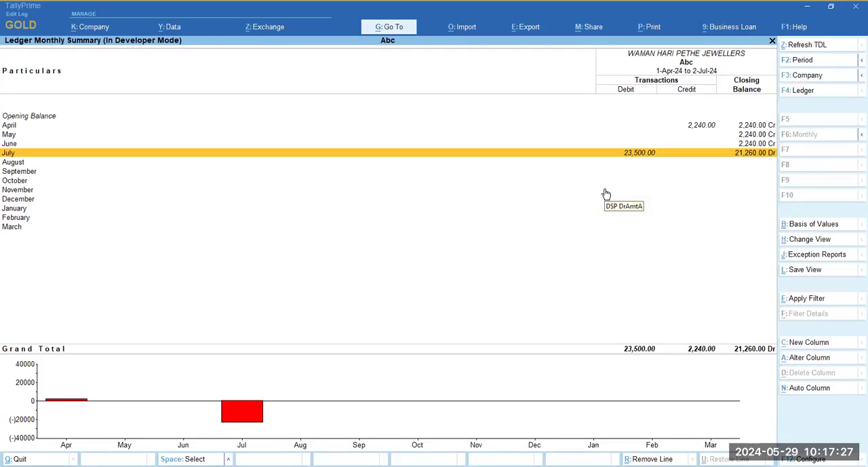
- Review SHRIRAM FINANCE LIMITED's July payment voucher 14 with its cost centre allocations and return to the Balance Sheet
{"action": "key", "text": "Up"}
{"action": "key", "text": "Return"}
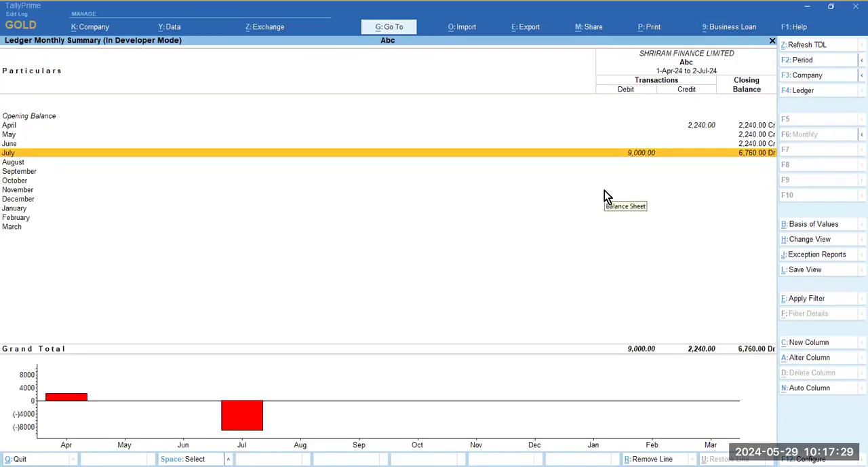
{"action": "key", "text": "Return"}
{"action": "key", "text": "Return"}
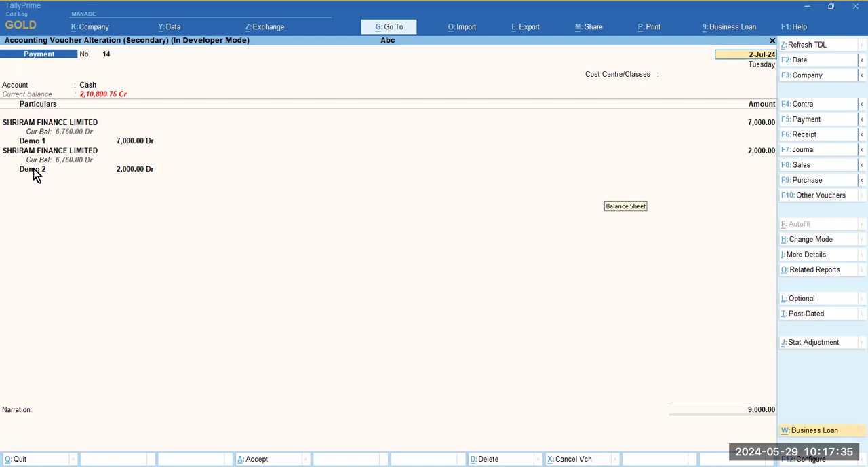
{"action": "key", "text": "Escape"}
{"action": "key", "text": "Return"}
{"action": "key", "text": "Escape"}
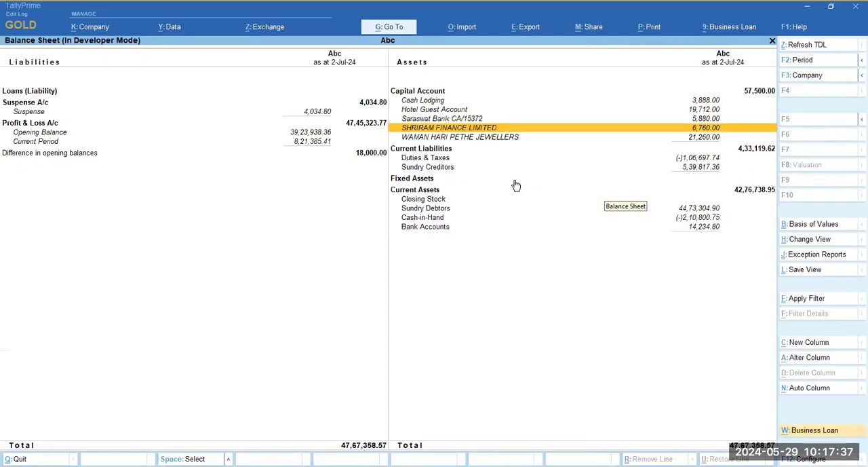
- Review Hotel Guest Account's July payment voucher 13 with its cost centre allocations and return to the Gateway of Tally
{"action": "key", "text": "Up"}
{"action": "key", "text": "Up"}
{"action": "key", "text": "Return"}
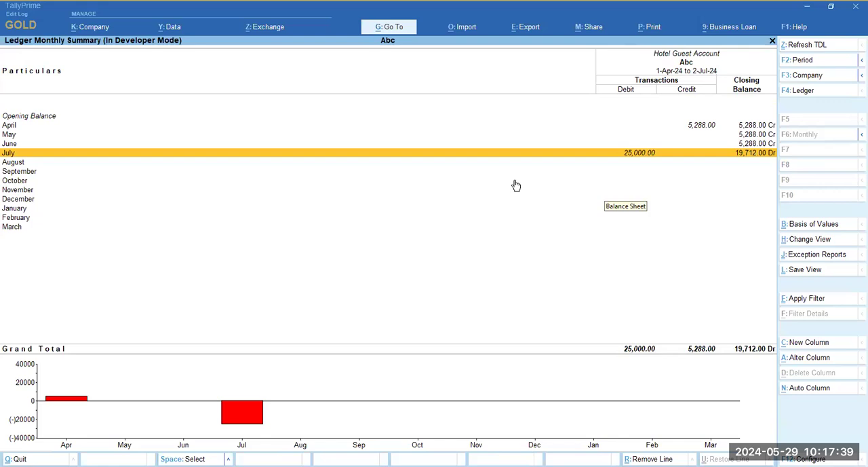
{"action": "key", "text": "Return"}
{"action": "key", "text": "Return"}
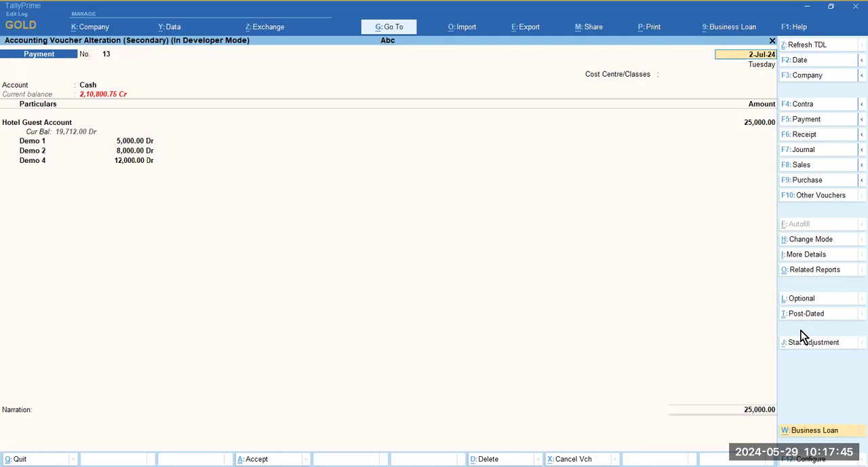
{"action": "key", "text": "Escape"}
{"action": "key", "text": "Escape"}
{"action": "key", "text": "Escape"}
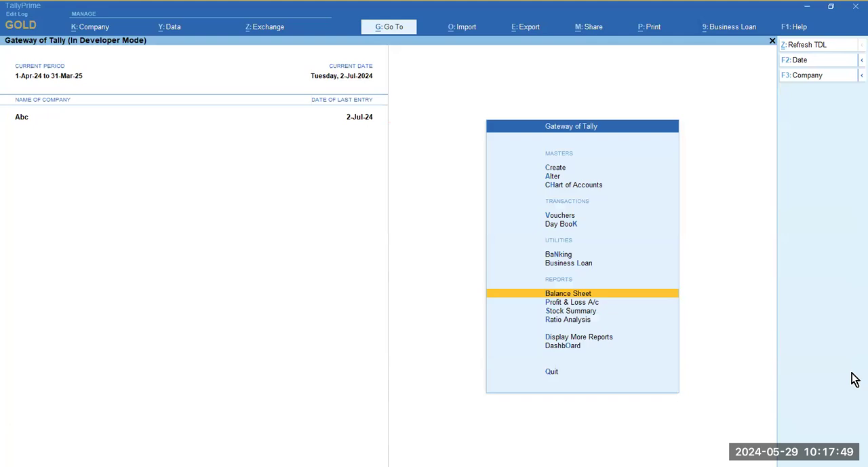
- Reopen the Balance Sheet in detailed form and add a new column from 1-Apr-24 showing Actuals
{"action": "key", "text": "Return"}
{"action": "key", "text": "alt+F5"}
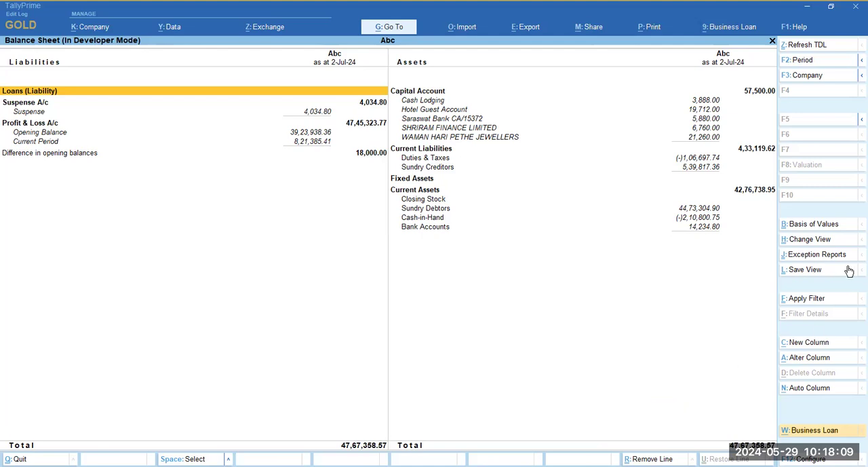
{"action": "left_click", "coordinate": [808, 342]}
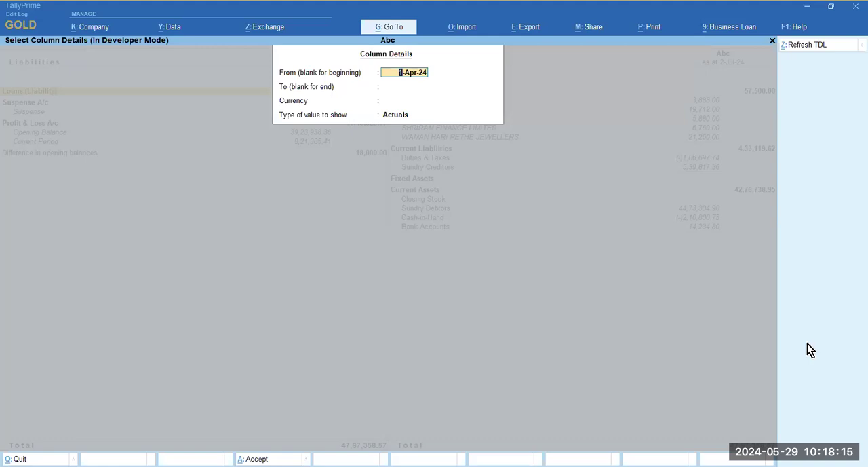
{"action": "key", "text": "Escape"}
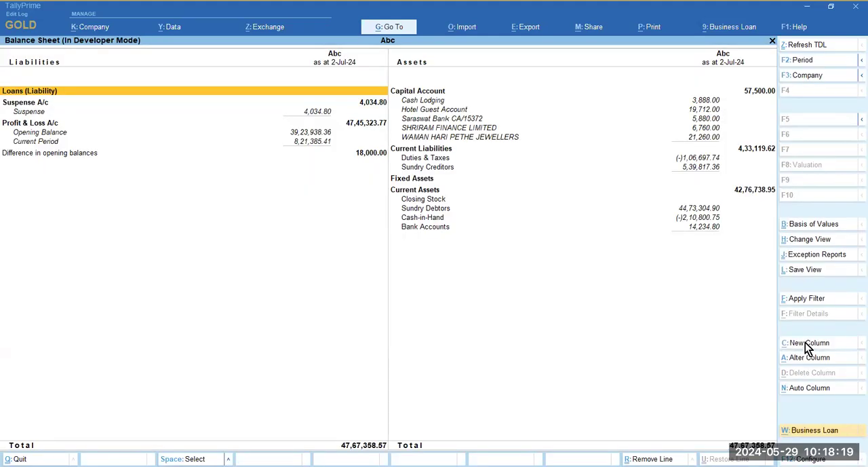
{"action": "left_click", "coordinate": [808, 342]}
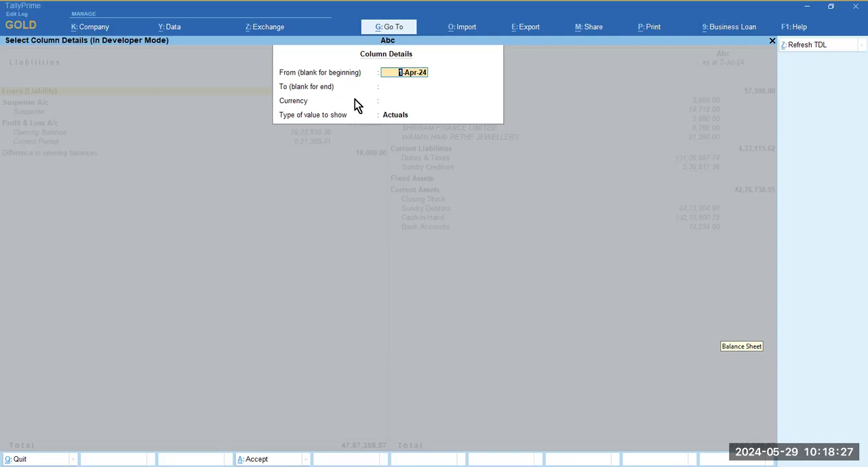
{"action": "left_click", "coordinate": [404, 118]}
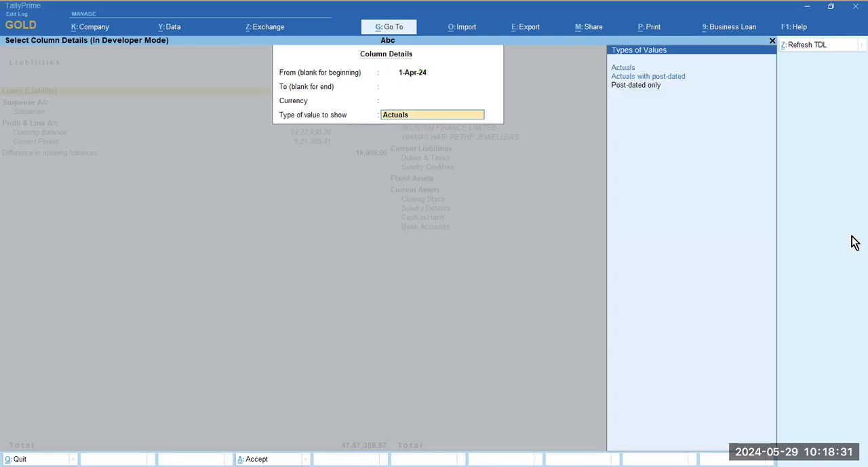
{"action": "key", "text": "Return"}
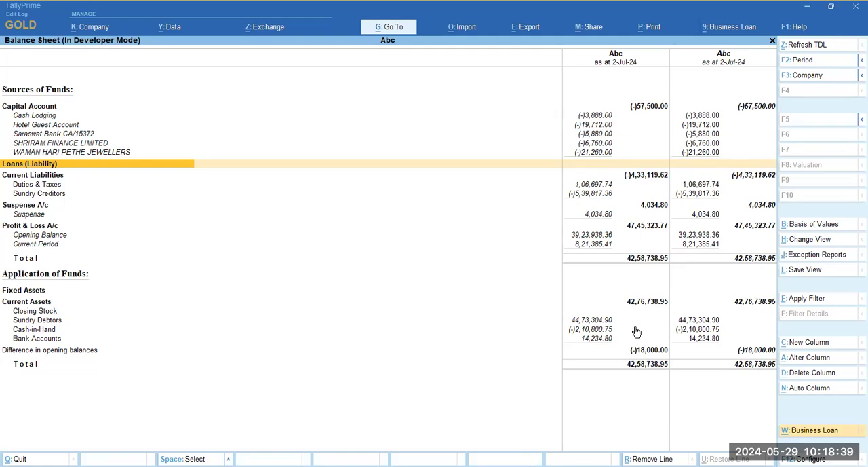
- Add two more Balance Sheet columns with the default details, from 1-Apr-24 and showing Actuals
{"action": "left_click", "coordinate": [806, 342]}
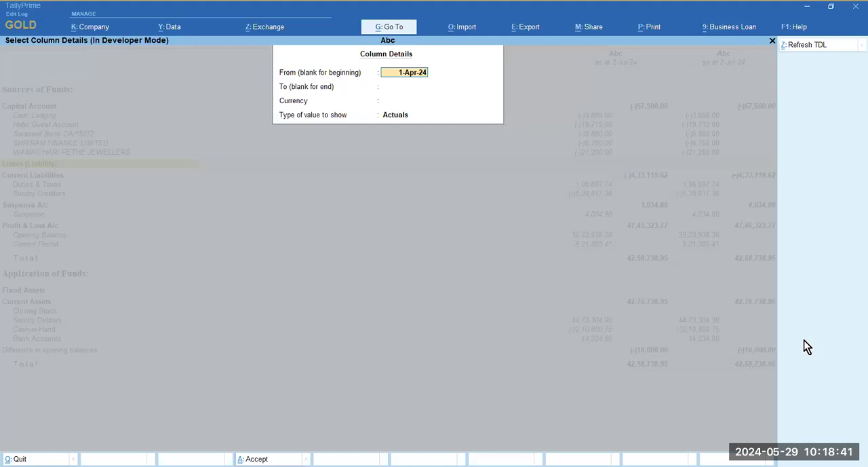
{"action": "key", "text": "Return"}
{"action": "left_click", "coordinate": [806, 343]}
{"action": "key", "text": "Return"}
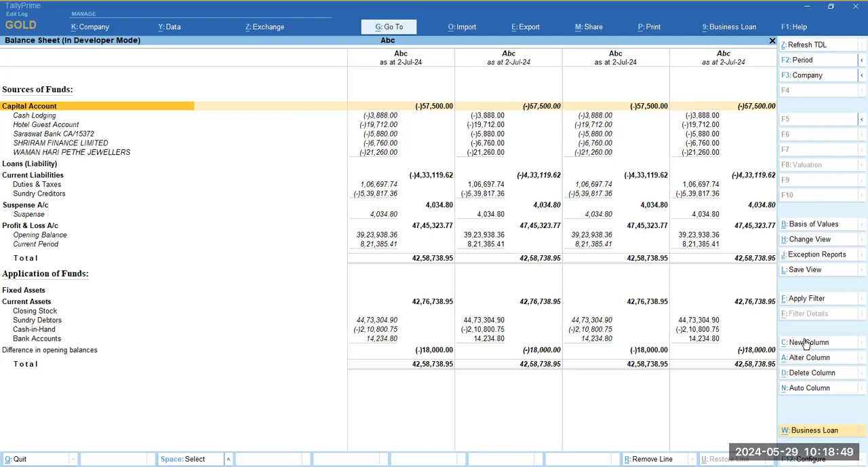
- Look across the Capital Account row of all four Balance Sheet columns
{"action": "key", "text": "Right"}
{"action": "key", "text": "Right"}
{"action": "key", "text": "Right"}
{"action": "key", "text": "Right"}
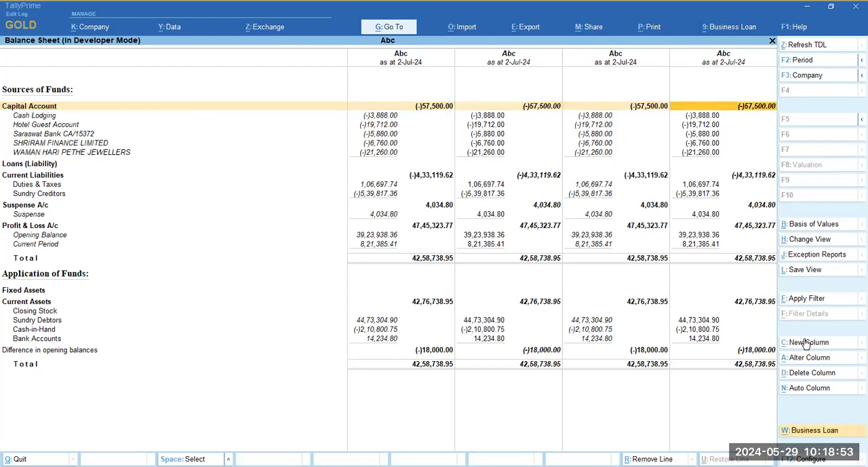
{"action": "key", "text": "Left"}
{"action": "key", "text": "Left"}
{"action": "key", "text": "Left"}
{"action": "key", "text": "Right"}
{"action": "key", "text": "Right"}
{"action": "key", "text": "Right"}
- Select the Capital Account cell in the second Balance Sheet column and open the voucher filter for it
{"action": "key", "text": "Left"}
{"action": "key", "text": "Left"}
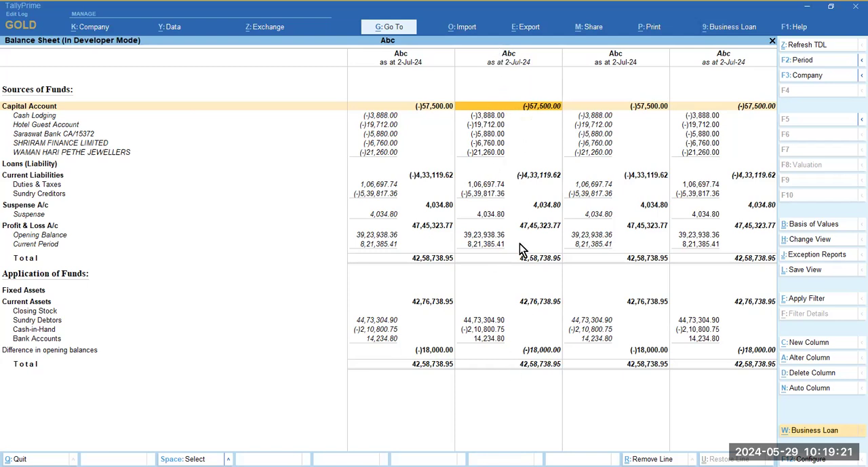
{"action": "left_click", "coordinate": [822, 300]}
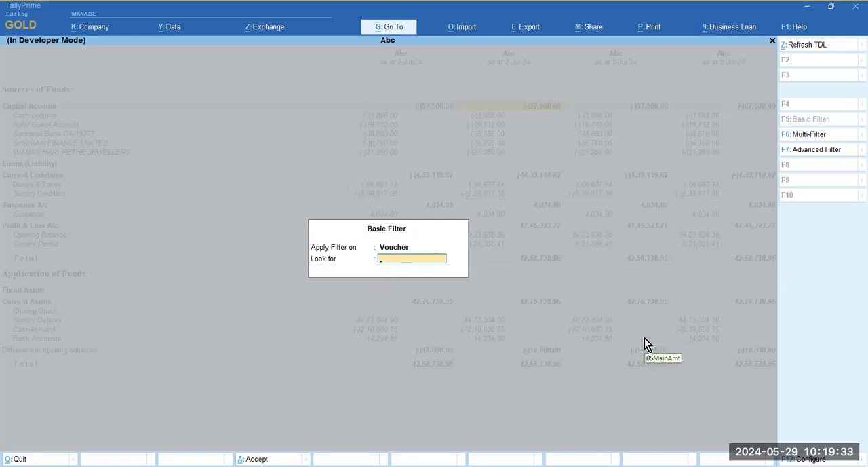
{"action": "type", "text": "Demo"}
{"action": "key", "text": "BackSpace"}
{"action": "key", "text": "BackSpace"}
{"action": "key", "text": "BackSpace"}
{"action": "key", "text": "BackSpace"}
- Switch to Multi-Filter and set its field to Cost Centre Name
{"action": "left_click", "coordinate": [822, 134]}
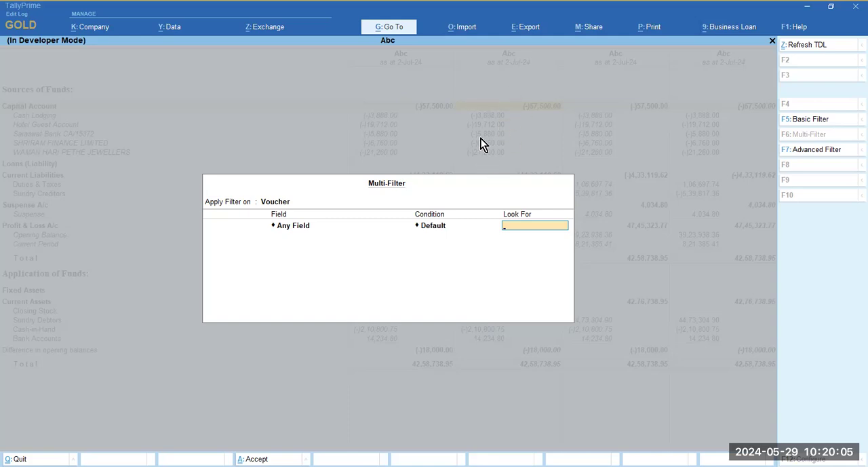
{"action": "left_click", "coordinate": [286, 229]}
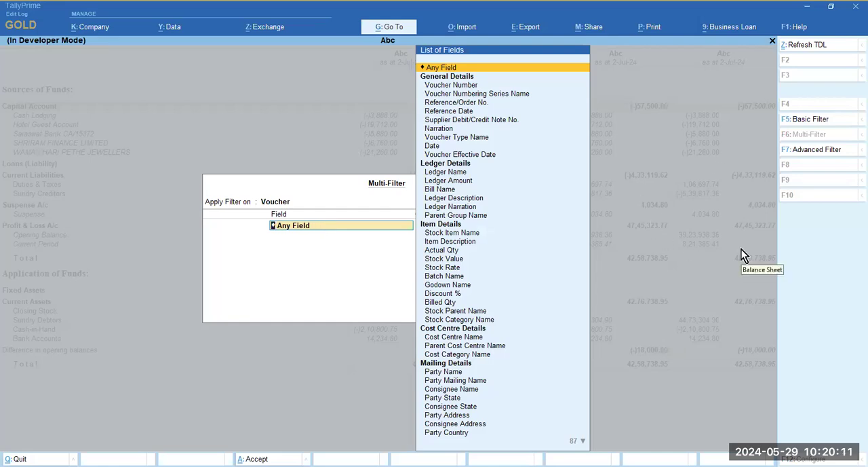
{"action": "type", "text": "Cost"}
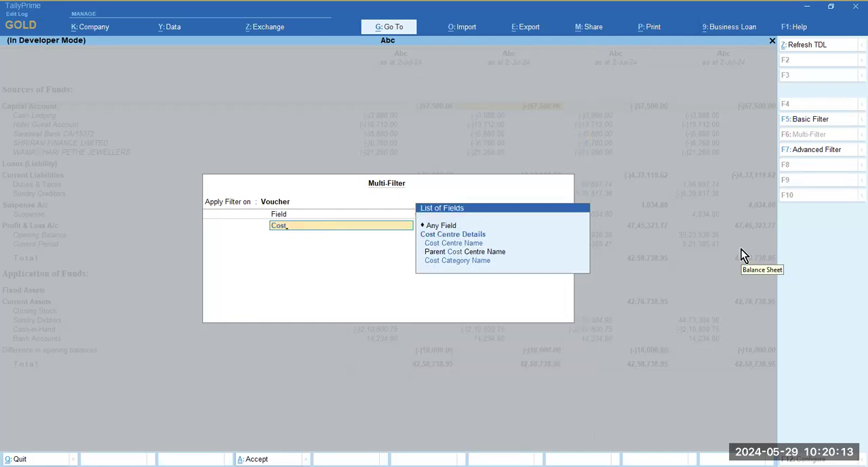
{"action": "key", "text": "Down"}
{"action": "key", "text": "Down"}
{"action": "key", "text": "Down"}
{"action": "key", "text": "Up"}
{"action": "key", "text": "Up"}
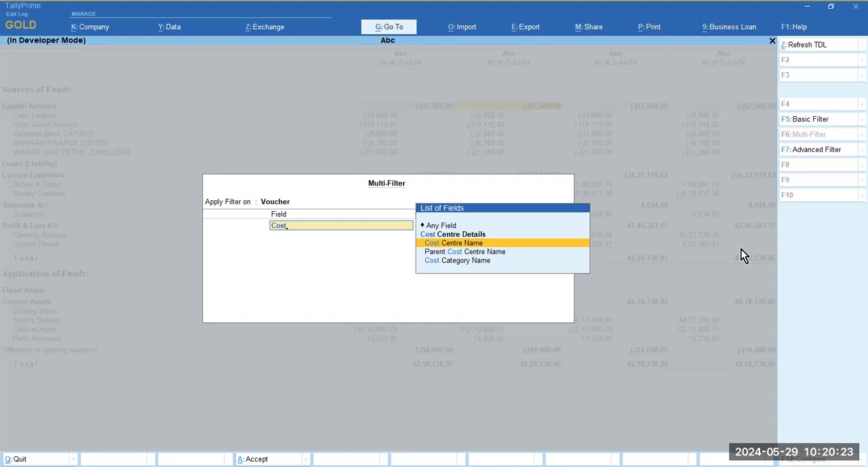
{"action": "key", "text": "Down"}
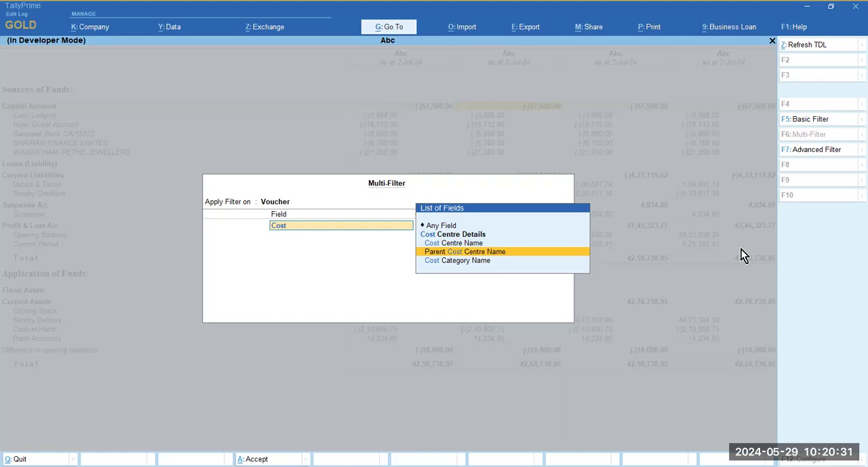
{"action": "key", "text": "Down"}
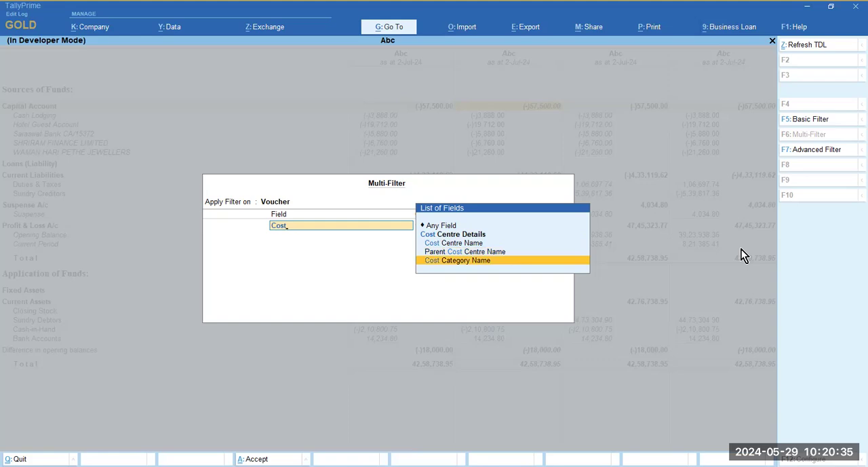
{"action": "key", "text": "Up"}
{"action": "key", "text": "Up"}
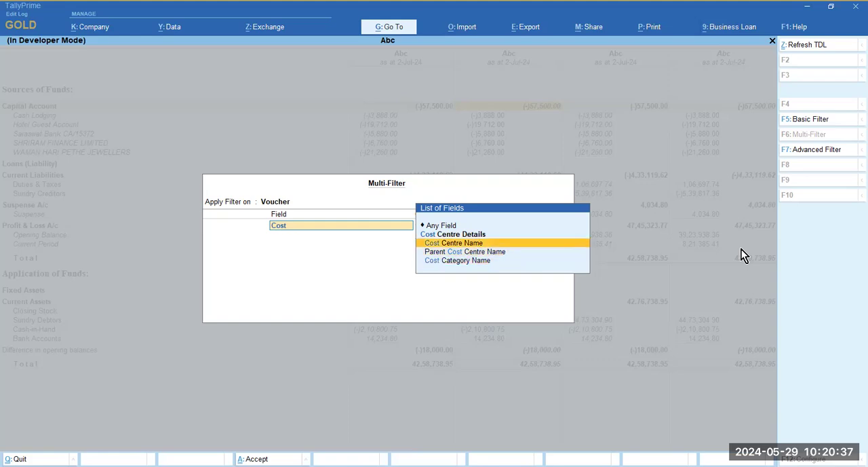
{"action": "key", "text": "Return"}
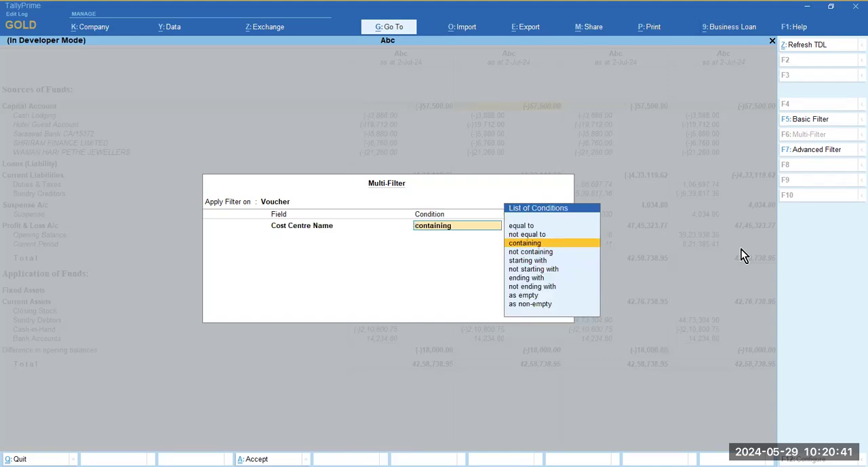
- Set the filter condition to equal to Demo 1 and apply the filter to the second column
{"action": "key", "text": "Up"}
{"action": "key", "text": "Up"}
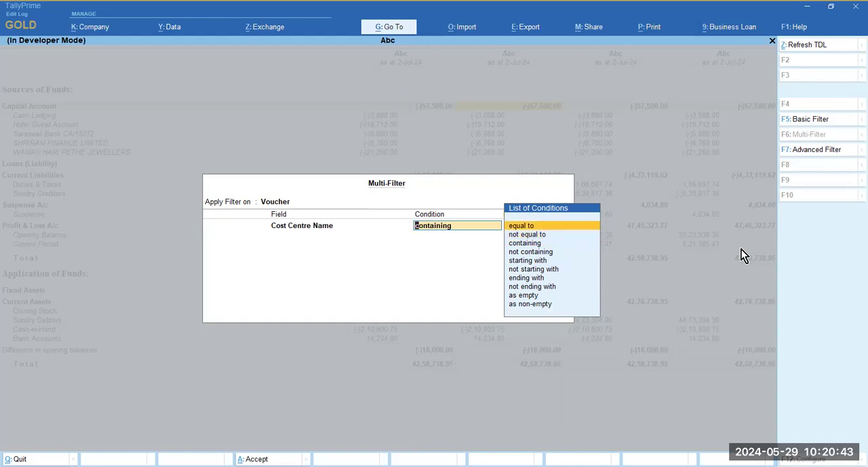
{"action": "key", "text": "Return"}
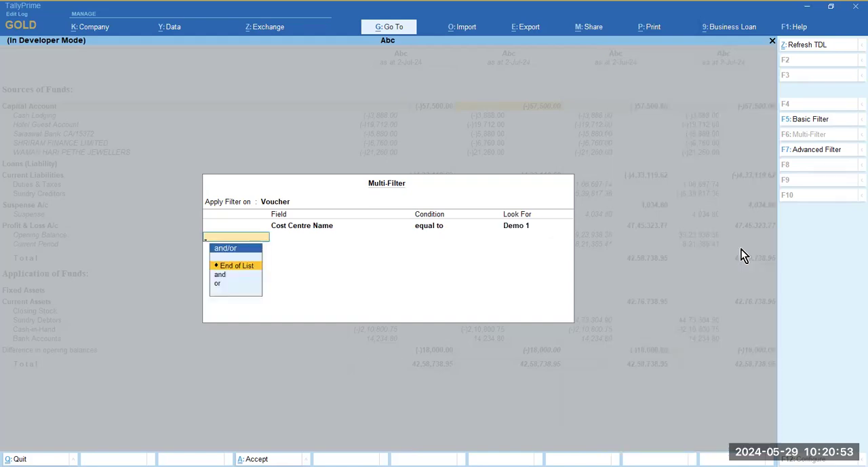
{"action": "key", "text": "Return"}
- Examine the Demo 1 filtered amounts of the Capital Account ledgers in the second column
{"action": "key", "text": "Right"}
{"action": "key", "text": "Down"}
{"action": "key", "text": "Down"}
{"action": "key", "text": "Down"}
{"action": "key", "text": "Up"}
{"action": "key", "text": "Down"}
{"action": "key", "text": "Down"}
{"action": "key", "text": "Up"}
{"action": "key", "text": "Up"}
- Start a Multi-Filter on vouchers for the third Balance Sheet column with Cost Centre Name as its field
{"action": "key", "text": "Right"}
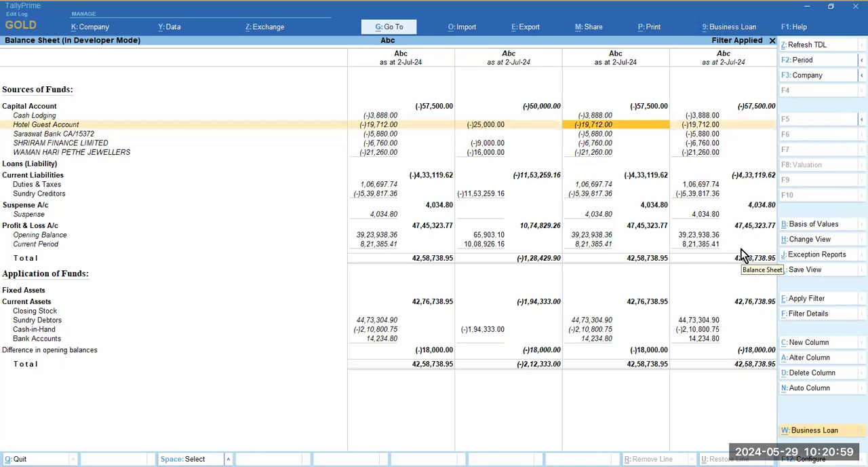
{"action": "left_click", "coordinate": [819, 300]}
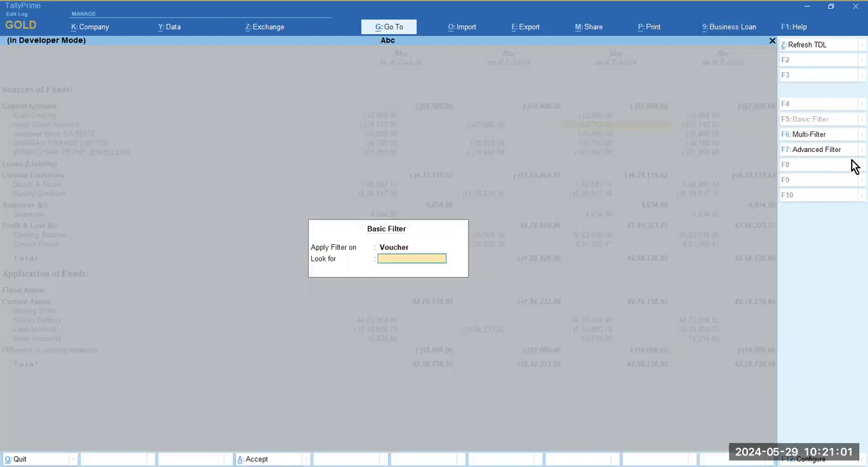
{"action": "left_click", "coordinate": [806, 138]}
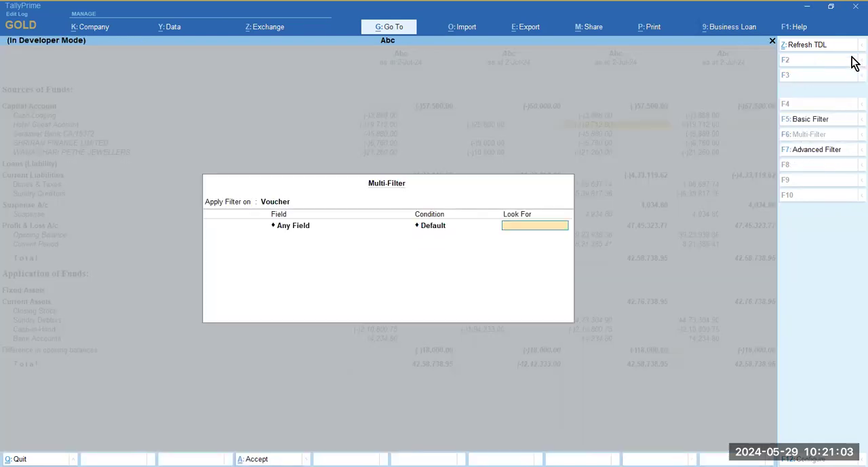
{"action": "key", "text": "BackSpace"}
{"action": "type", "text": "Cos"}
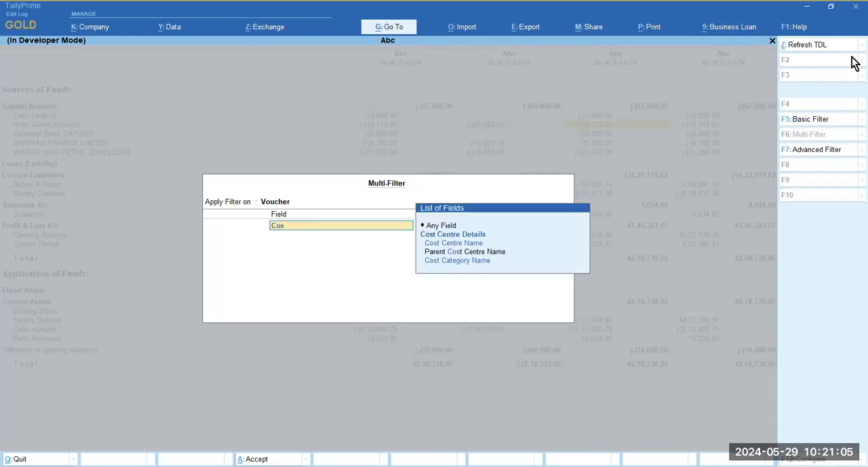
{"action": "type", "text": "t"}
{"action": "key", "text": "Down"}
{"action": "key", "text": "Down"}
{"action": "key", "text": "Return"}
- Set the condition to equal to Demo 2 and apply the filter to the third column
{"action": "key", "text": "Up"}
{"action": "key", "text": "Up"}
{"action": "key", "text": "Return"}
{"action": "key", "text": "Down"}
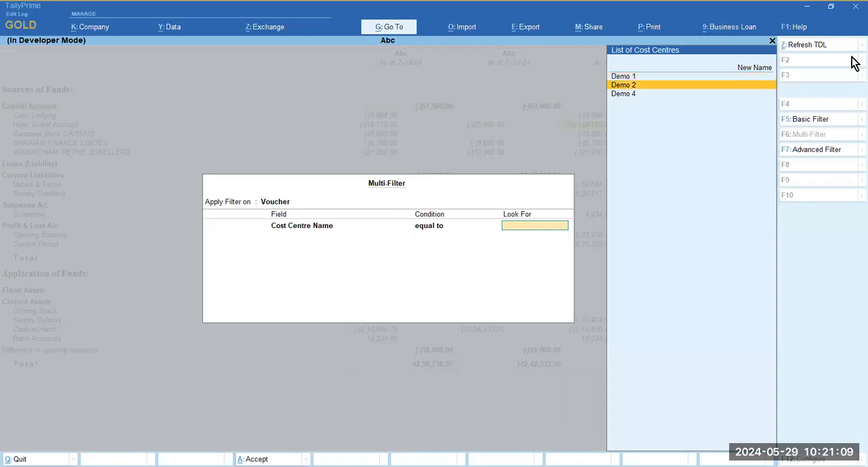
{"action": "key", "text": "Return"}
{"action": "key", "text": "Return"}
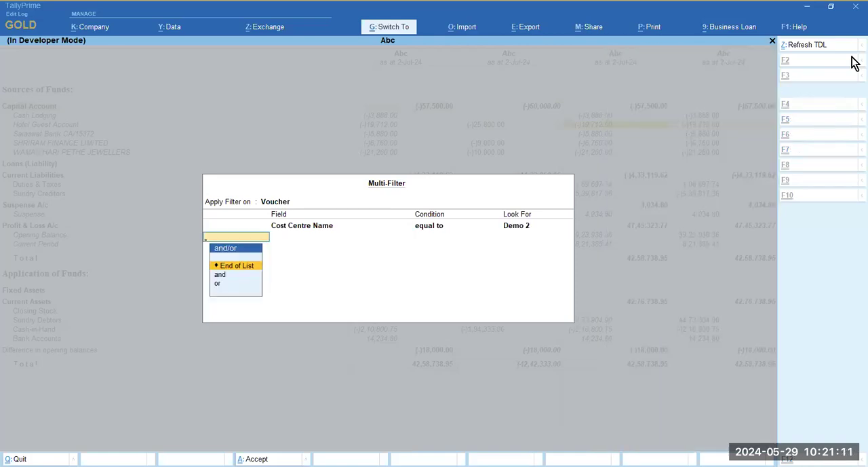
- Start a Multi-Filter on vouchers for the fourth Balance Sheet column with Cost Centre Name as its field
{"action": "key", "text": "Right"}
{"action": "key", "text": "Right"}
{"action": "key", "text": "Right"}
{"action": "key", "text": "Right"}
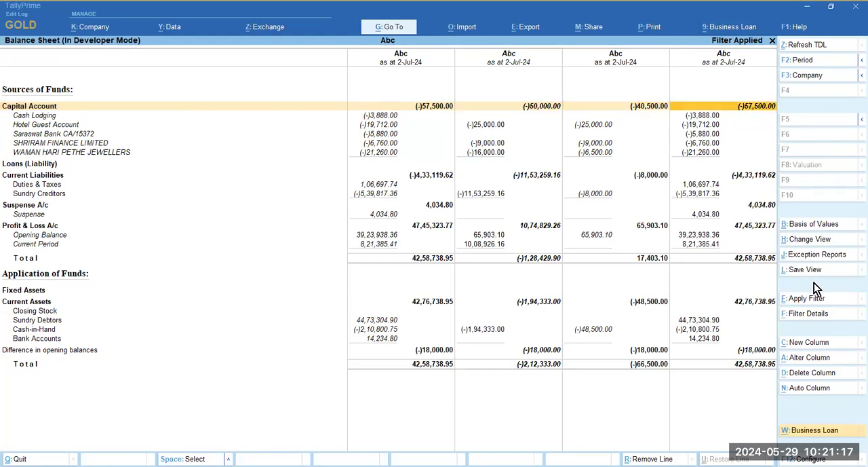
{"action": "left_click", "coordinate": [807, 299]}
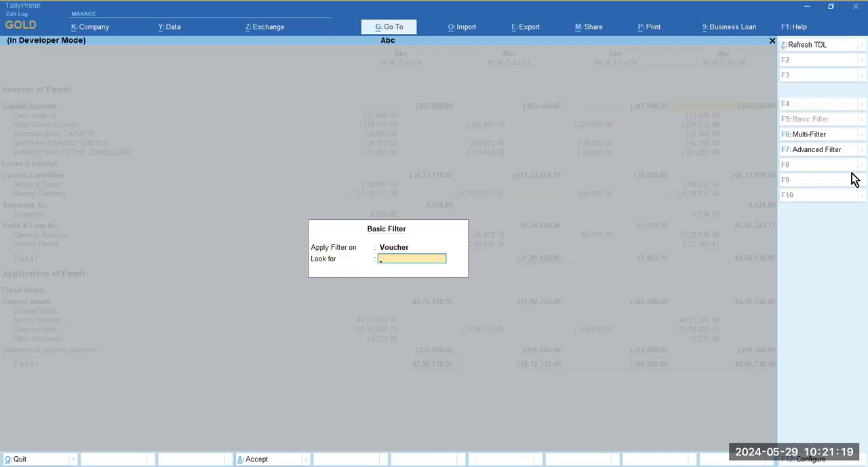
{"action": "left_click", "coordinate": [821, 137]}
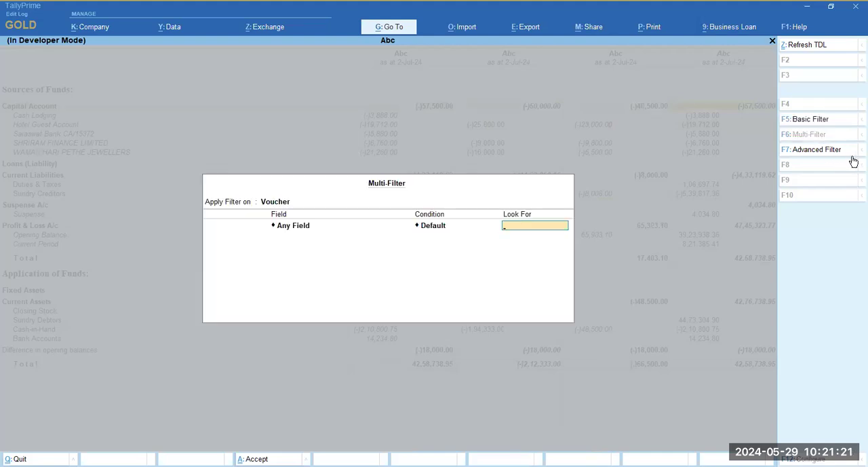
{"action": "key", "text": "BackSpace"}
{"action": "type", "text": "Cost"}
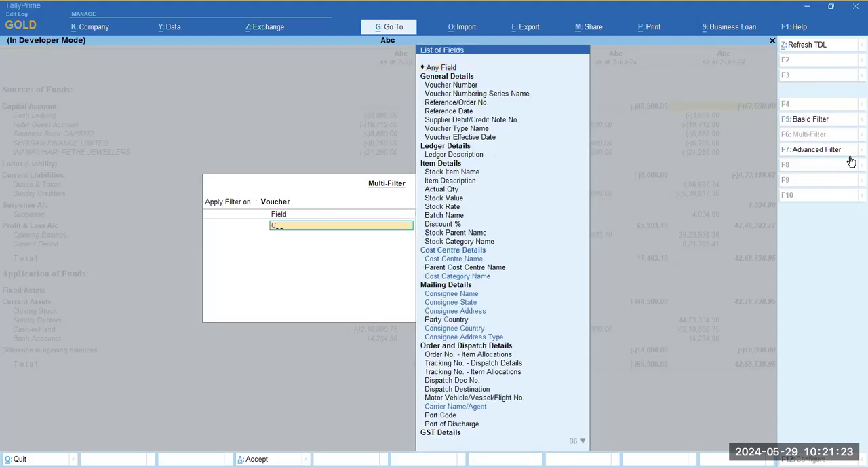
{"action": "key", "text": "Return"}
- Set the condition to equal to Demo 4 and apply the filter to the fourth column
{"action": "key", "text": "Up"}
{"action": "key", "text": "Up"}
{"action": "key", "text": "Return"}
{"action": "key", "text": "Down"}
{"action": "key", "text": "Down"}
{"action": "key", "text": "Return"}
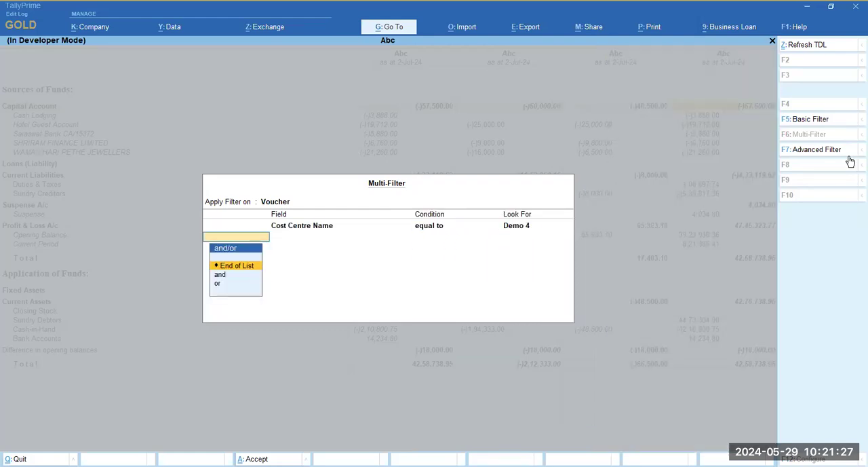
{"action": "key", "text": "Return"}
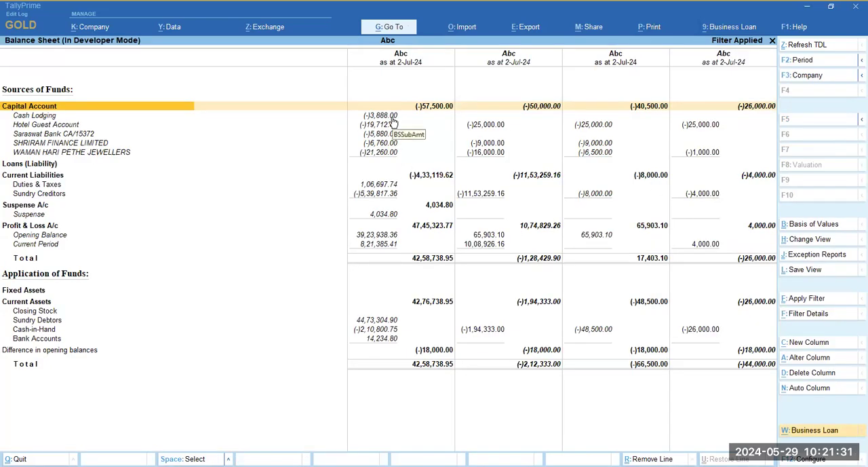
- Compare the Hotel Guest Account amounts in the Demo 1, Demo 2 and Demo 4 columns
{"action": "left_click", "coordinate": [482, 127]}
{"action": "left_click", "coordinate": [600, 126]}
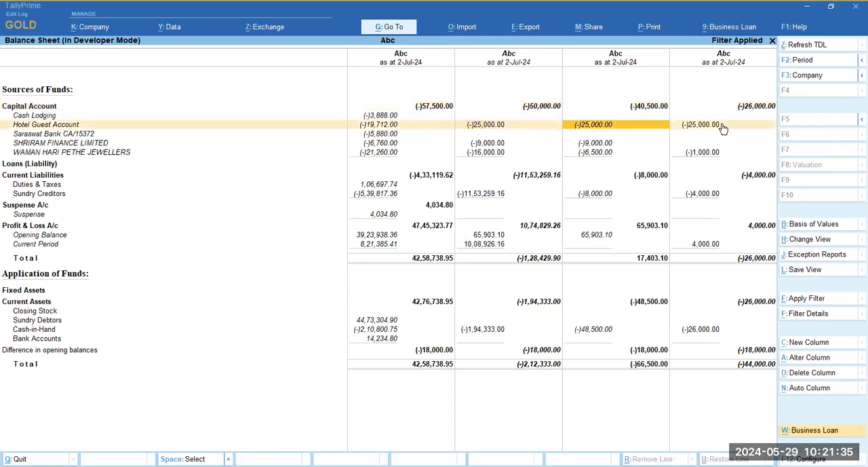
{"action": "left_click", "coordinate": [728, 131]}
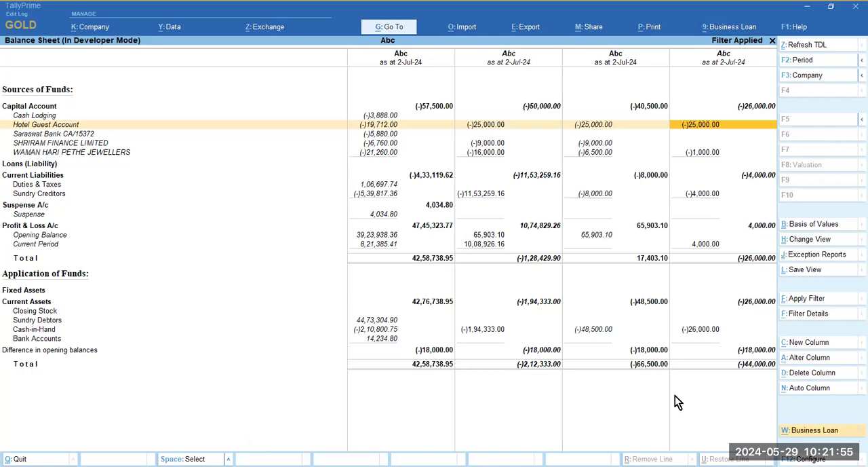
- Save the filtered Balance Sheet as a view named Cost Centerwise Bs, without making it the default view or showing additional configuration
{"action": "left_click", "coordinate": [818, 272]}
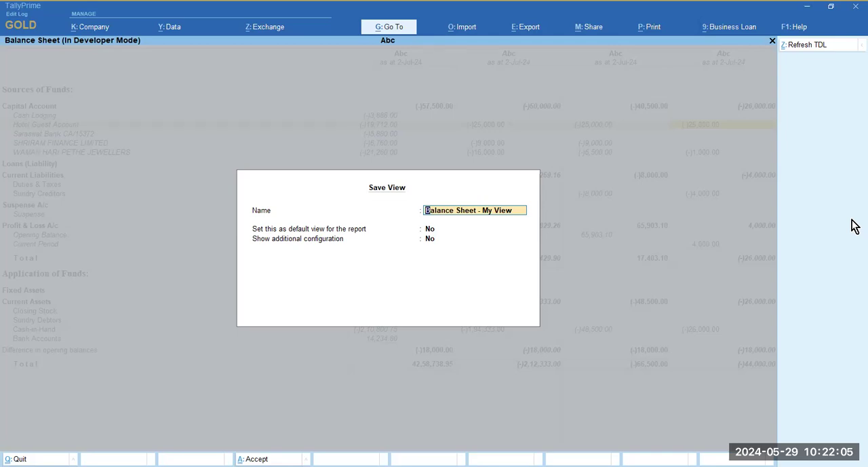
{"action": "type", "text": "Cos"}
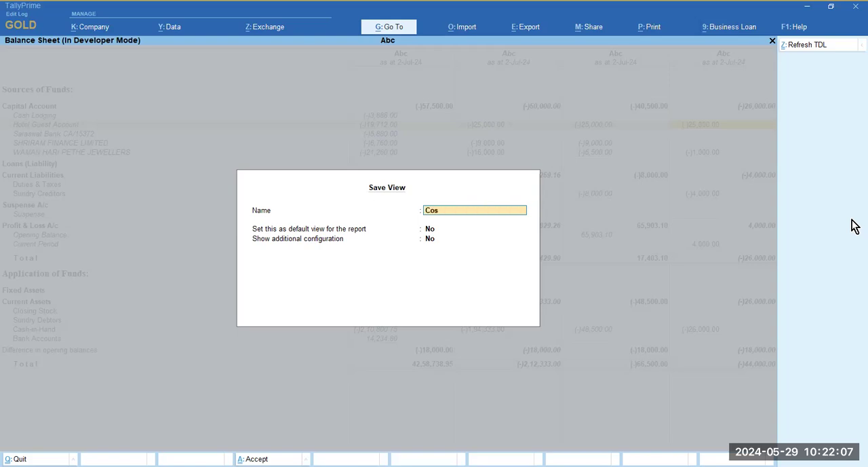
{"action": "type", "text": "t Centerwise Bs"}
{"action": "key", "text": "BackSpace"}
{"action": "key", "text": "BackSpace"}
{"action": "type", "text": "bs"}
{"action": "key", "text": "Return"}
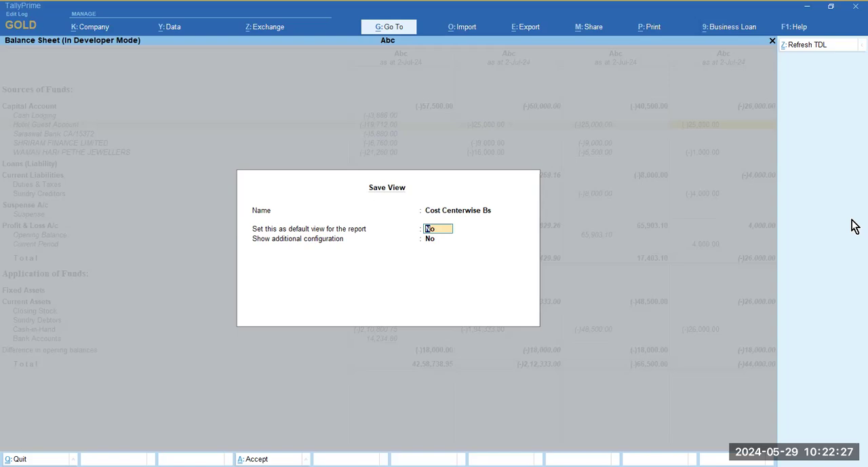
{"action": "key", "text": "Return"}
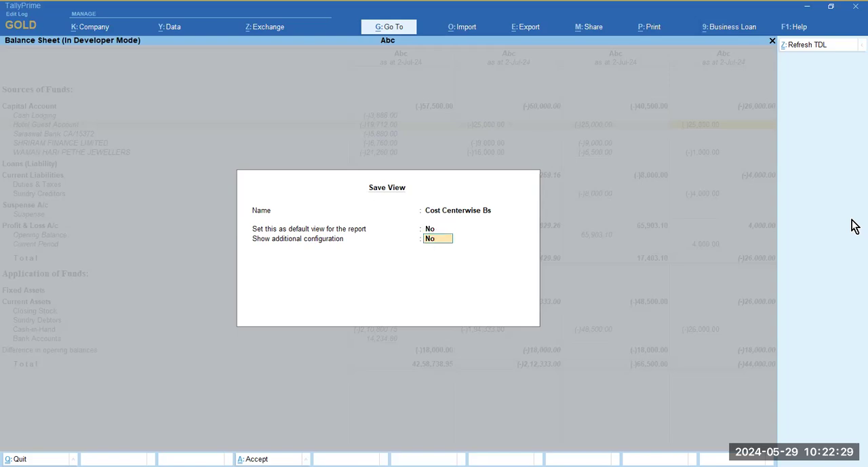
{"action": "key", "text": "Return"}
{"action": "key", "text": "Return"}
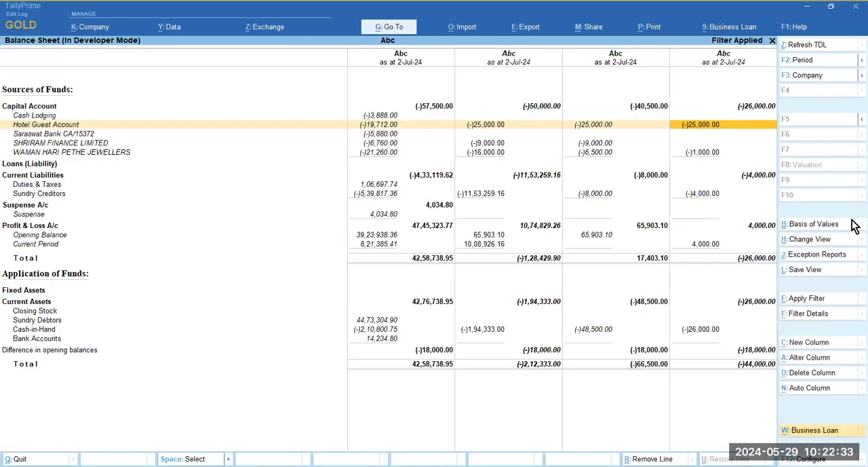
- Close the Balance Sheet and open the saved view Cost Centerwise Bs from the list of reports
{"action": "key", "text": "Escape"}
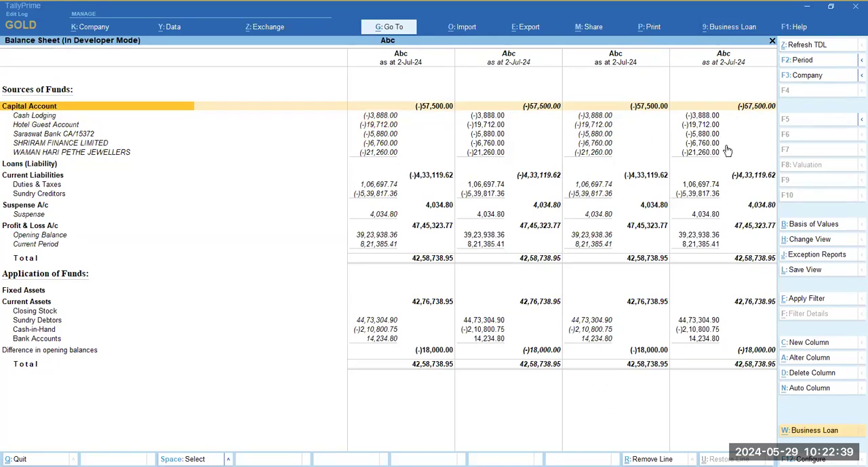
{"action": "key", "text": "Escape"}
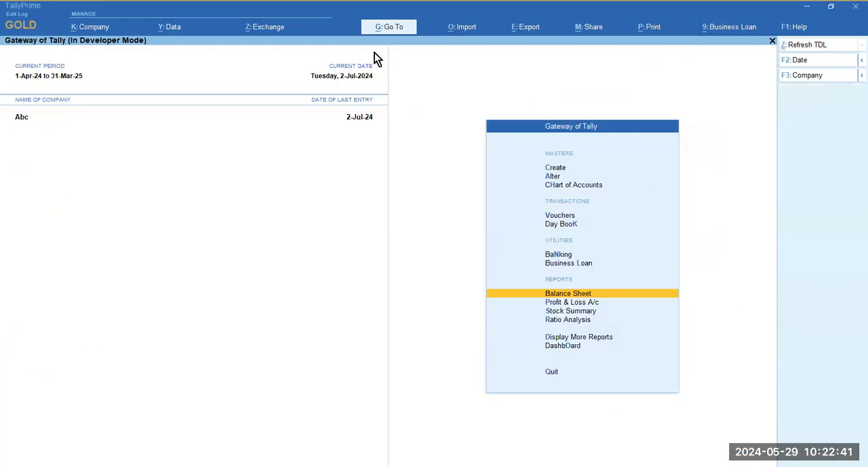
{"action": "key", "text": "alt+g"}
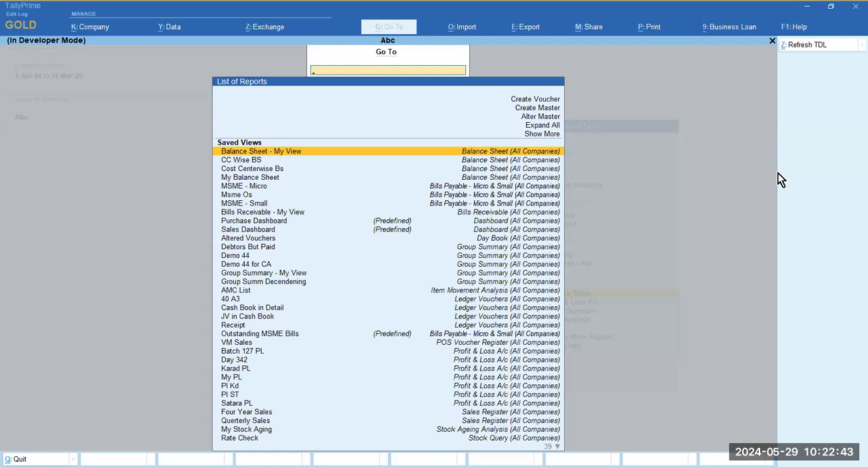
{"action": "type", "text": "Cost"}
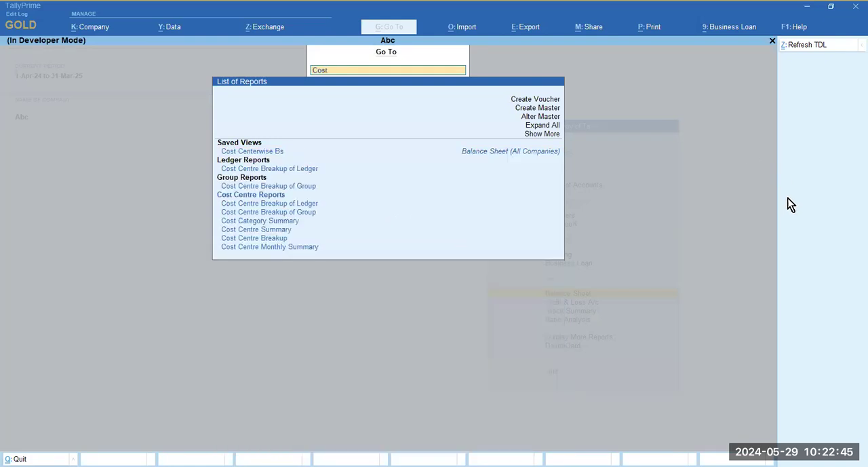
{"action": "key", "text": "Down"}
{"action": "key", "text": "Down"}
{"action": "key", "text": "Up"}
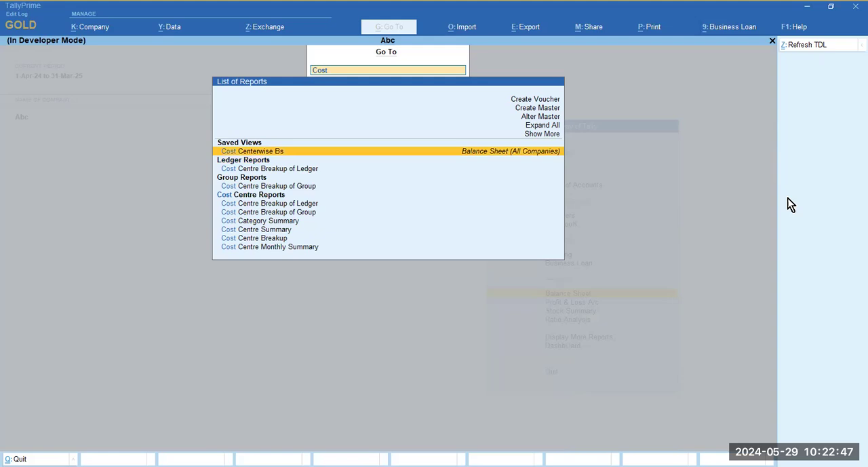
{"action": "key", "text": "Return"}
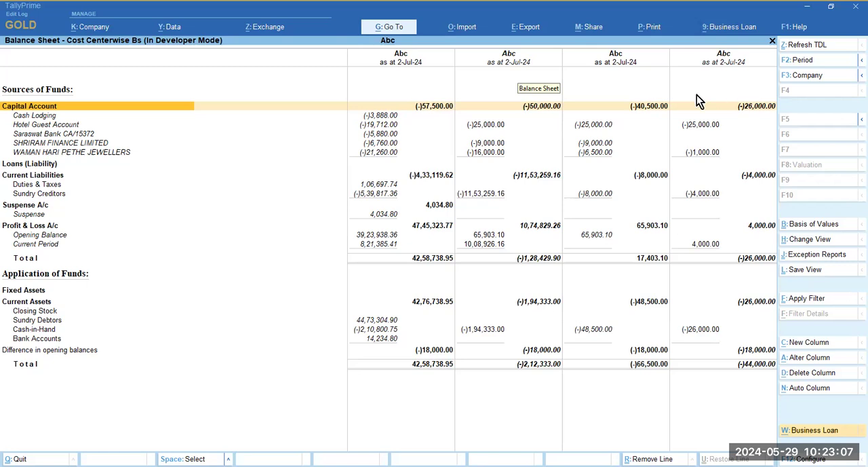
- Examine the Capital Account ledger amounts across the cost centre columns of the saved view
{"action": "left_click", "coordinate": [490, 130]}
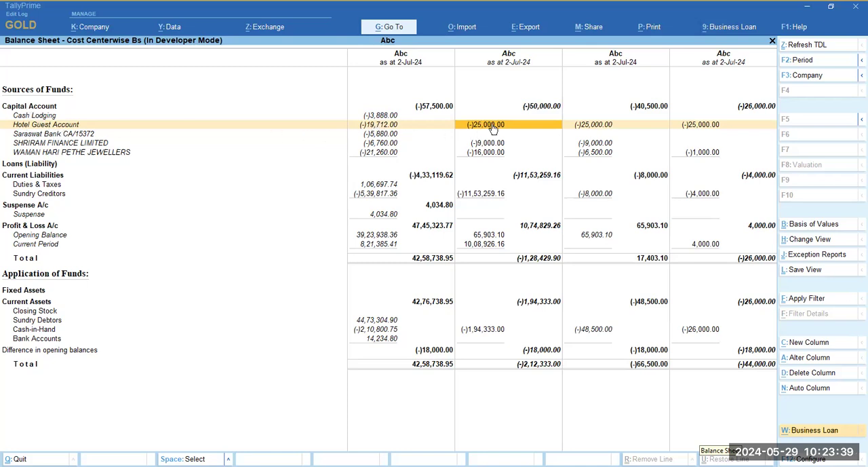
{"action": "left_click", "coordinate": [642, 126]}
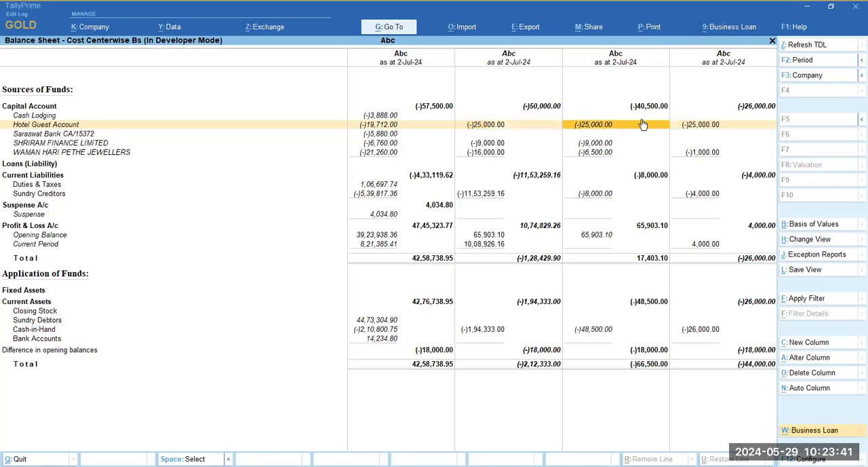
{"action": "left_click", "coordinate": [698, 118]}
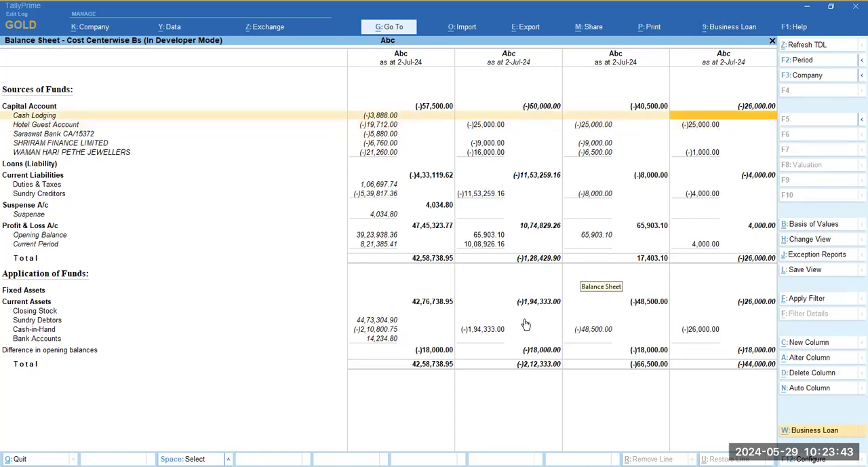
{"action": "key", "text": "Down"}
{"action": "key", "text": "Left"}
{"action": "key", "text": "Left"}
{"action": "key", "text": "Left"}
{"action": "key", "text": "Down"}
{"action": "key", "text": "Right"}
{"action": "key", "text": "Down"}
{"action": "key", "text": "Down"}
{"action": "key", "text": "Right"}
{"action": "key", "text": "Up"}
{"action": "key", "text": "Left"}
{"action": "key", "text": "Right"}
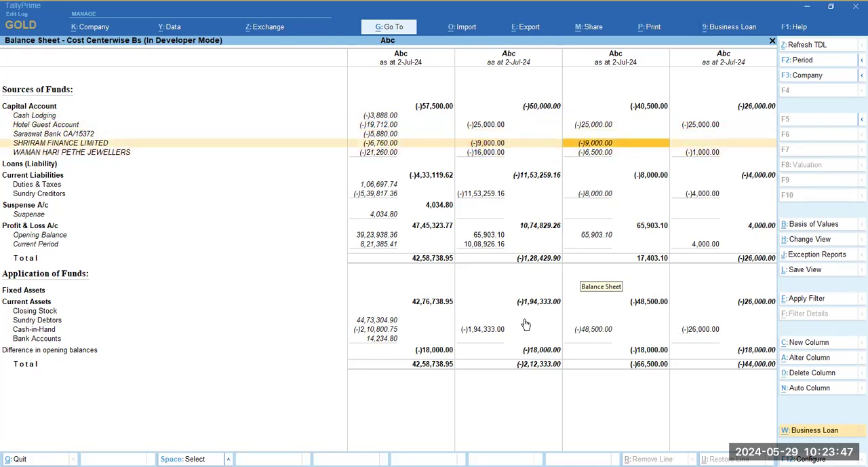
{"action": "key", "text": "Down"}
{"action": "key", "text": "Left"}
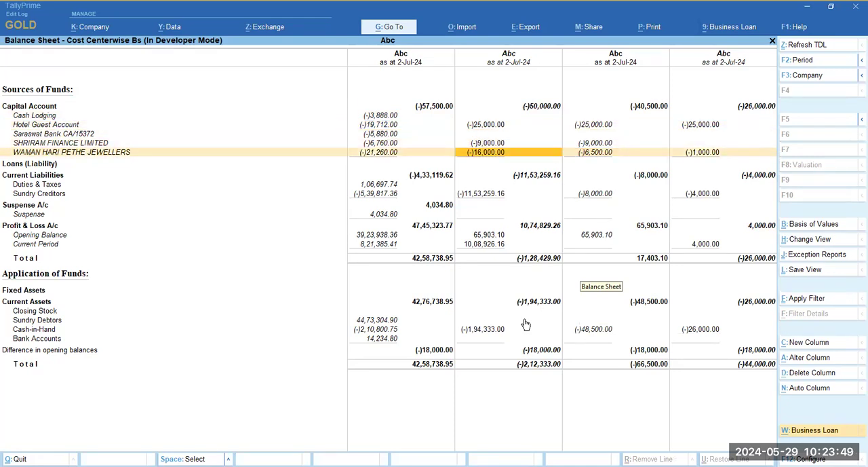
{"action": "key", "text": "Right"}
{"action": "key", "text": "Right"}
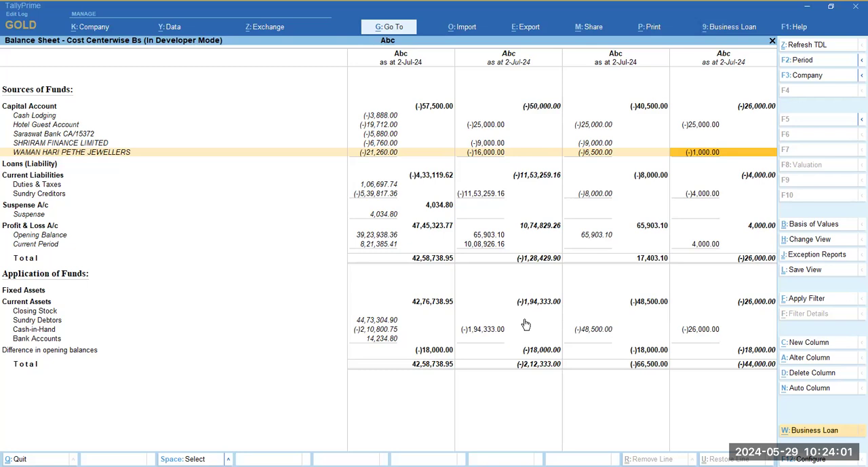
- Check the Hotel Guest Account in the unfiltered and Demo 1 columns and open its monthly summary from the unfiltered column
{"action": "key", "text": "Up"}
{"action": "key", "text": "Up"}
{"action": "key", "text": "Up"}
{"action": "key", "text": "Left"}
{"action": "key", "text": "Left"}
{"action": "key", "text": "Left"}
{"action": "key", "text": "Left"}
{"action": "key", "text": "Right"}
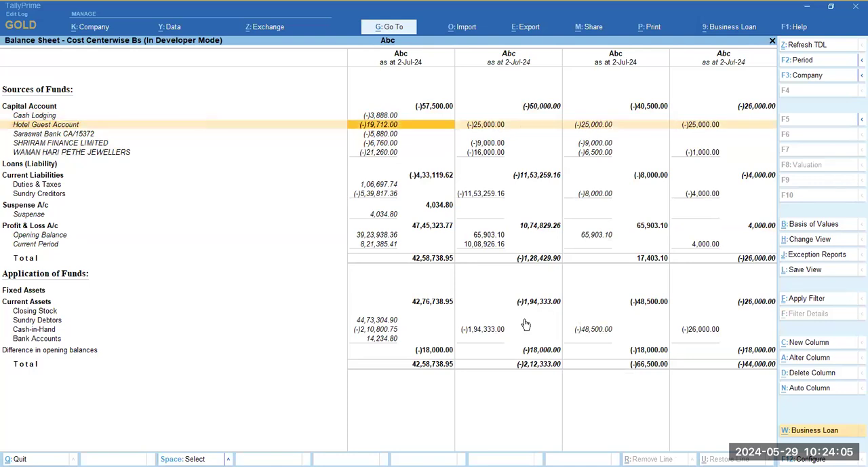
{"action": "key", "text": "Right"}
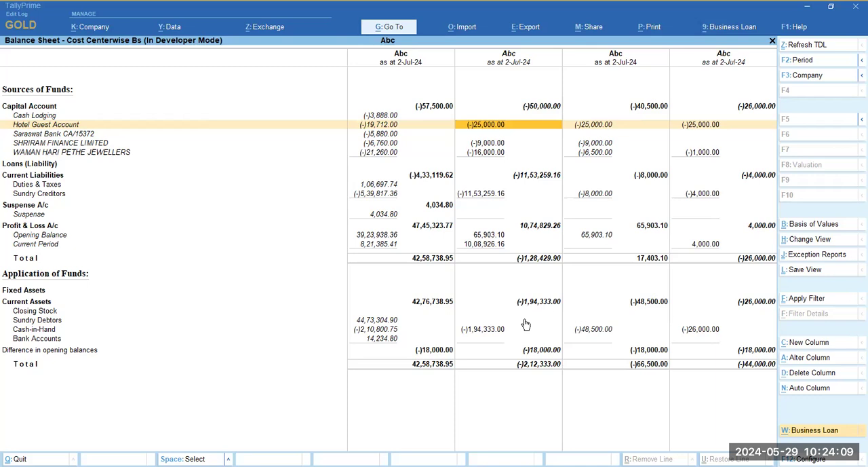
{"action": "key", "text": "Left"}
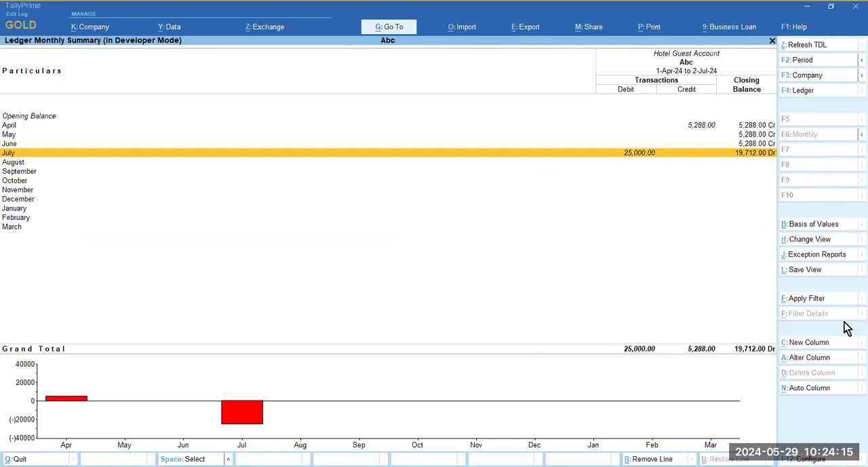
- View the Hotel Guest Account's monthly summary from the Demo 1 column and return to the Balance Sheet
{"action": "key", "text": "Escape"}
{"action": "key", "text": "Right"}
{"action": "key", "text": "Return"}
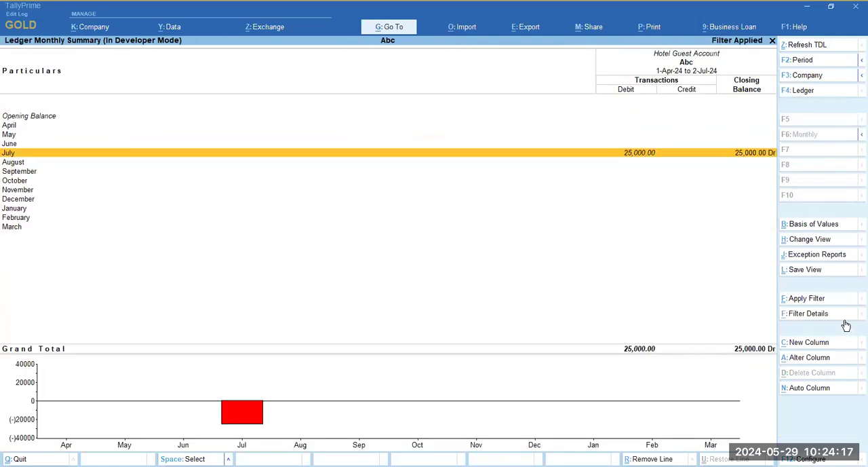
{"action": "key", "text": "Escape"}
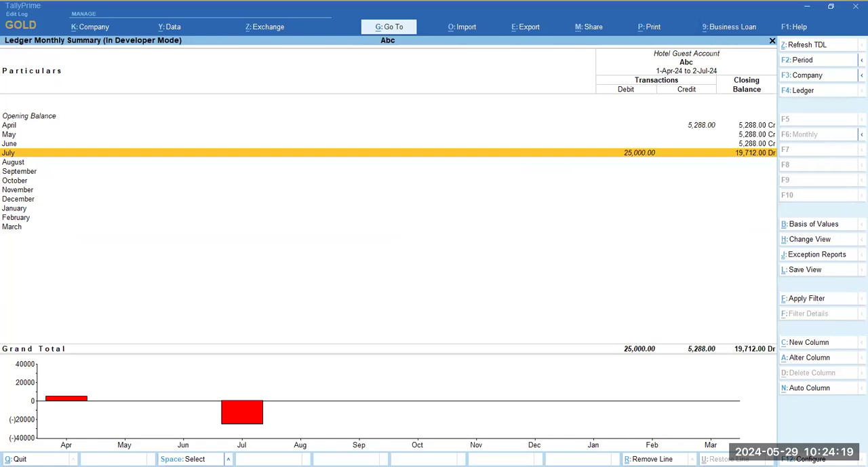
{"action": "key", "text": "Escape"}
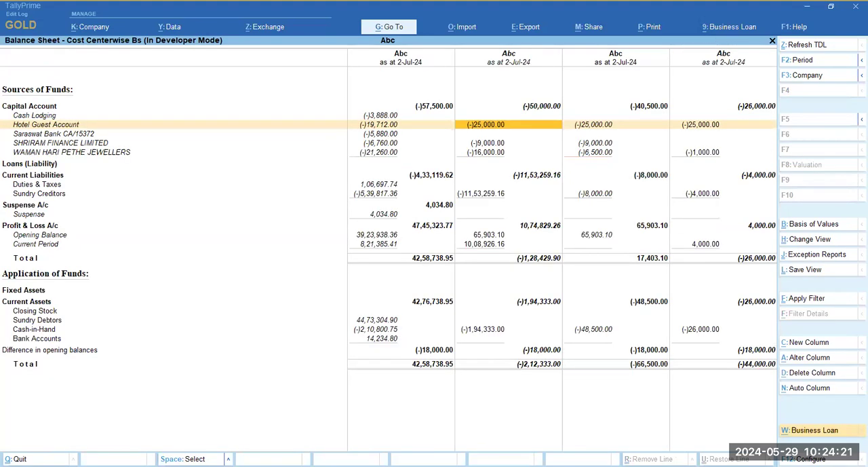
- Drill down from the Hotel Guest Account's Demo 1 amount to its payment voucher and examine the cost centre allocations
{"action": "key", "text": "Return"}
{"action": "key", "text": "Return"}
{"action": "key", "text": "Return"}
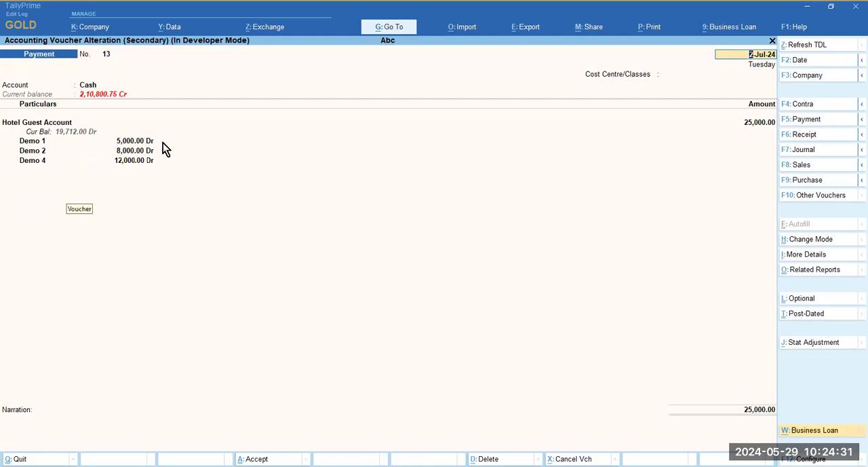
{"action": "left_click", "coordinate": [743, 123]}
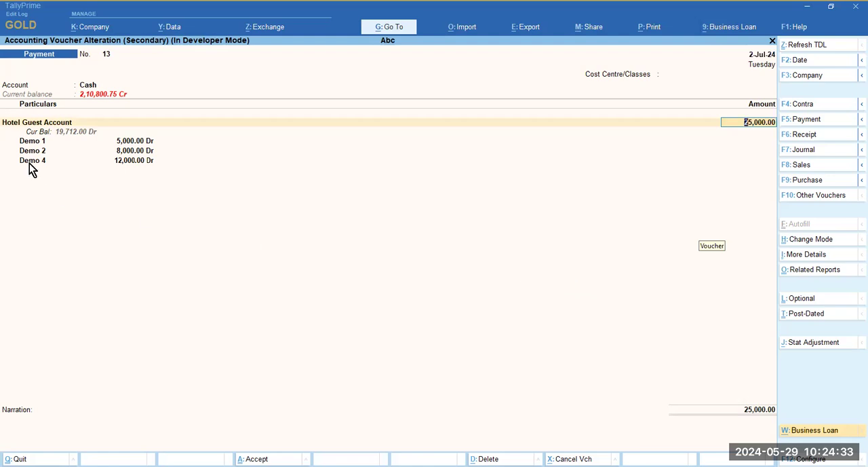
{"action": "left_click", "coordinate": [127, 142]}
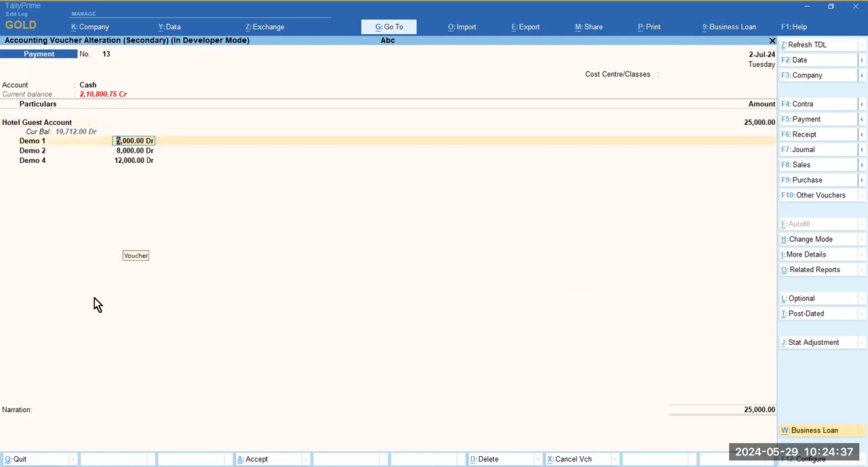
{"action": "left_click", "coordinate": [44, 125]}
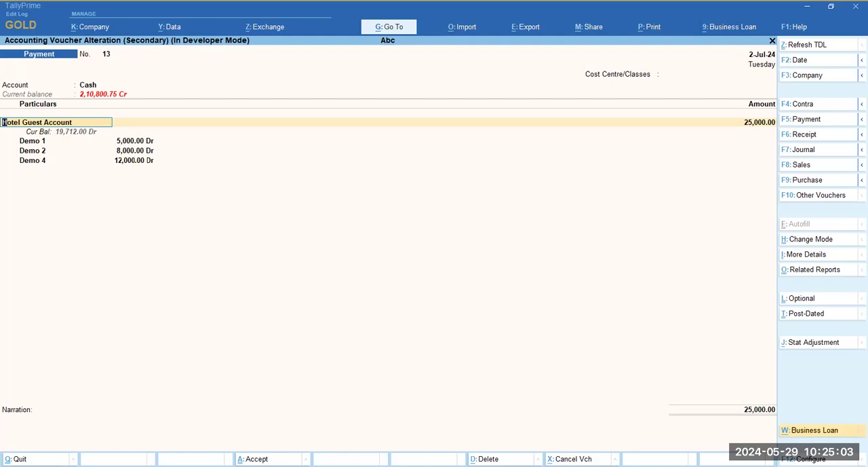
- Close the Hotel Guest Account's payment voucher without changes and return to the Cost Centerwise Bs Balance Sheet
{"action": "key", "text": "Escape"}
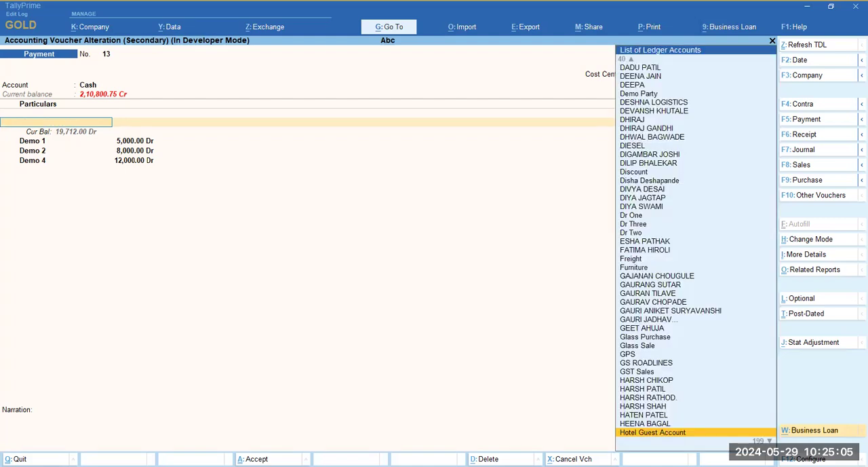
{"action": "key", "text": "Escape"}
{"action": "key", "text": "Escape"}
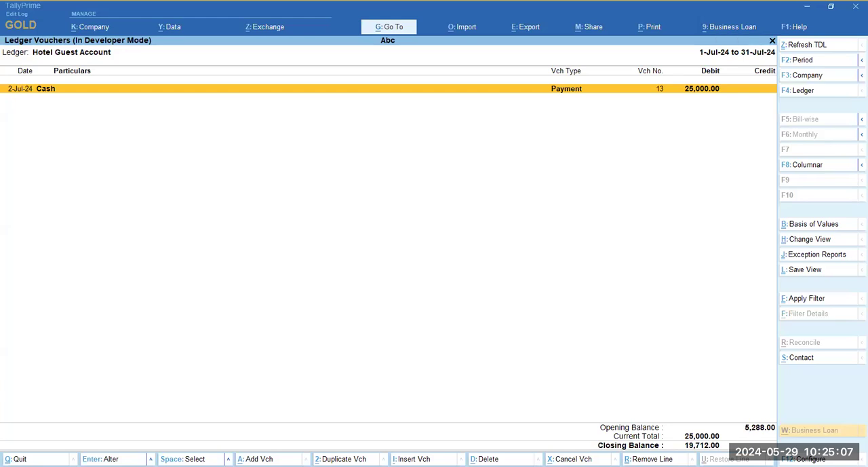
{"action": "key", "text": "Escape"}
{"action": "key", "text": "Escape"}
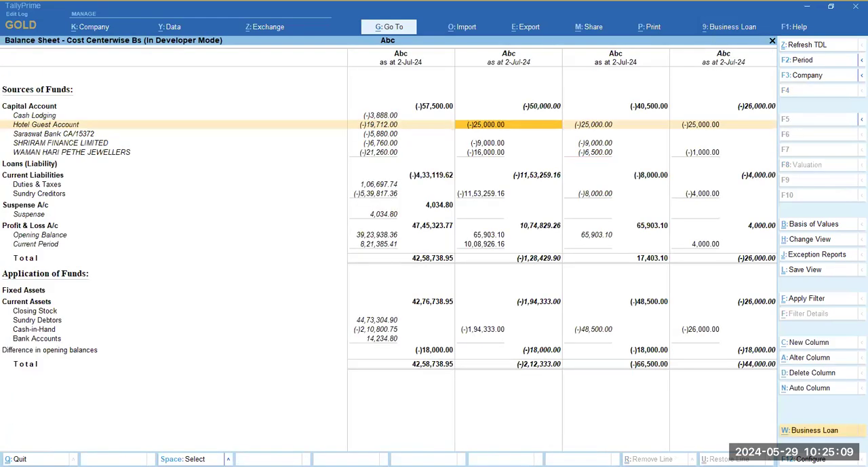
- Compare the Hotel Guest Account amounts across the Demo 1, Demo 2 and Demo 4 columns
{"action": "key", "text": "Right"}
{"action": "key", "text": "Right"}
{"action": "key", "text": "Left"}
{"action": "key", "text": "Left"}
{"action": "key", "text": "Right"}
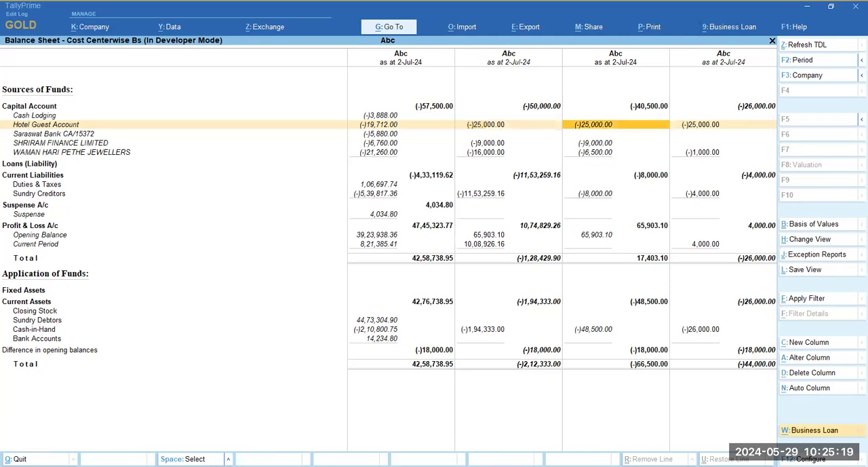
{"action": "key", "text": "Right"}
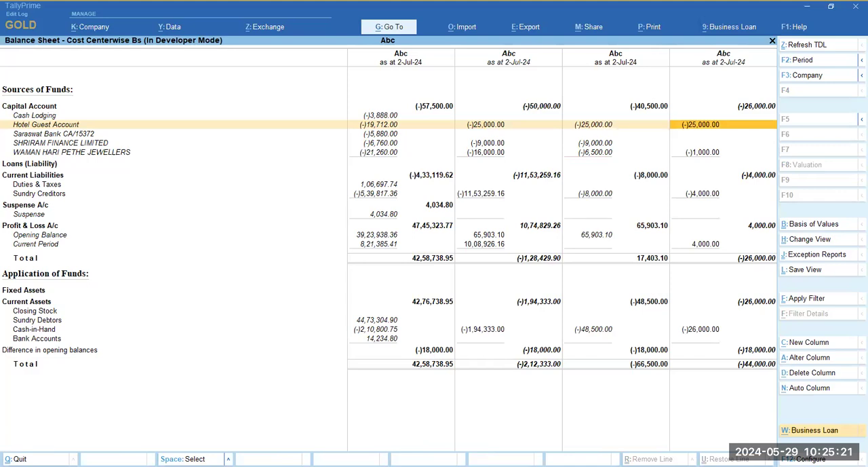
{"action": "key", "text": "Left"}
{"action": "key", "text": "Left"}
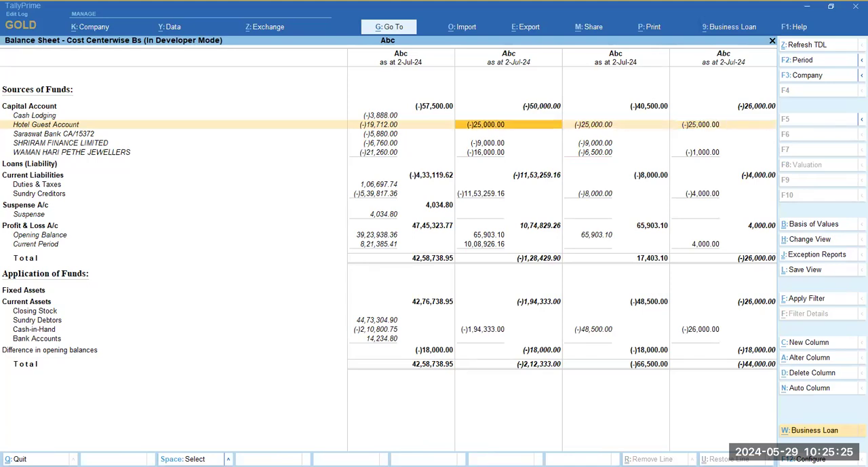
- Drill down from SHRIRAM FINANCE LIMITED's Demo 1 amount to its payment voucher, examine the cost centre allocations and return to the Balance Sheet
{"action": "key", "text": "Down"}
{"action": "key", "text": "Down"}
{"action": "key", "text": "Return"}
{"action": "key", "text": "Return"}
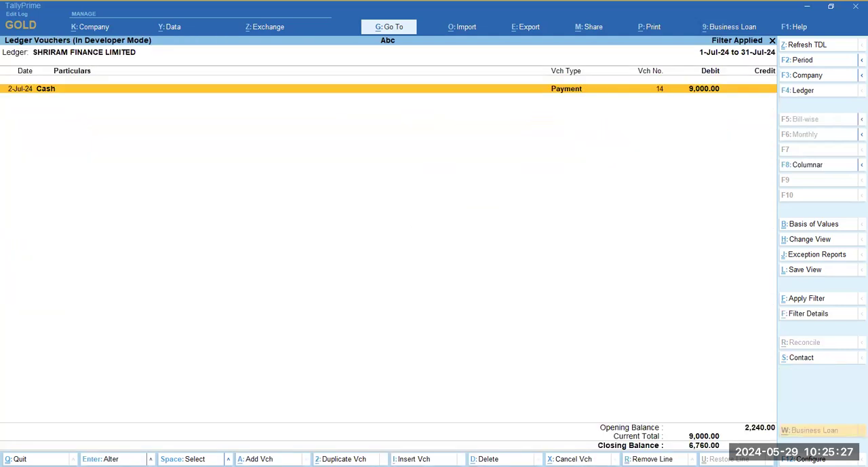
{"action": "key", "text": "Return"}
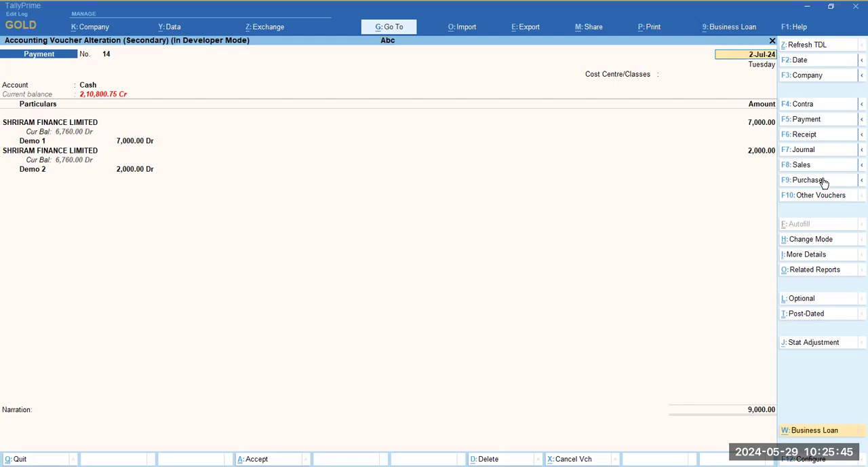
{"action": "key", "text": "Escape"}
{"action": "key", "text": "Return"}
{"action": "key", "text": "Escape"}
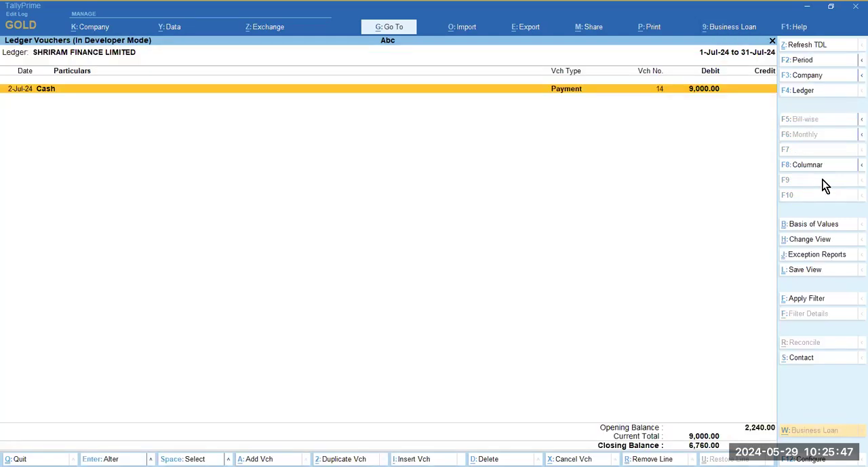
{"action": "key", "text": "Escape"}
{"action": "key", "text": "Escape"}
{"action": "key", "text": "Escape"}
- Drill down from WAMAN HARI PETHE JEWELLERS' Demo 1 amount to its payment voucher and check the cost centre allocation
{"action": "key", "text": "Down"}
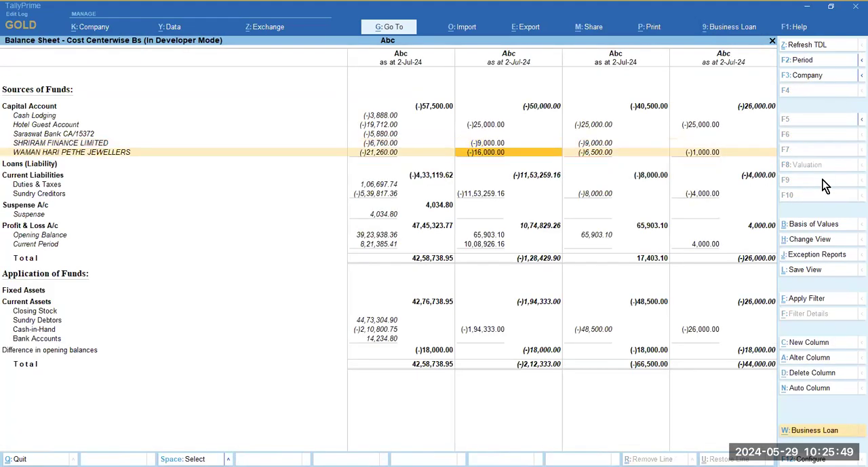
{"action": "key", "text": "Return"}
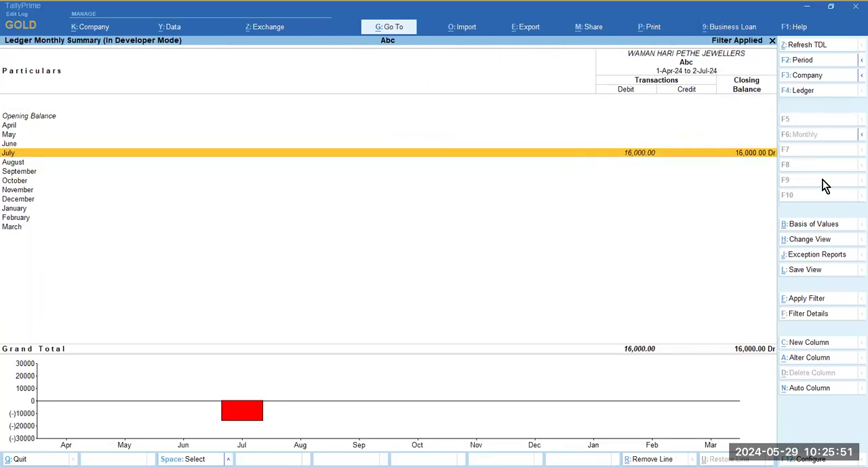
{"action": "key", "text": "Return"}
{"action": "key", "text": "Return"}
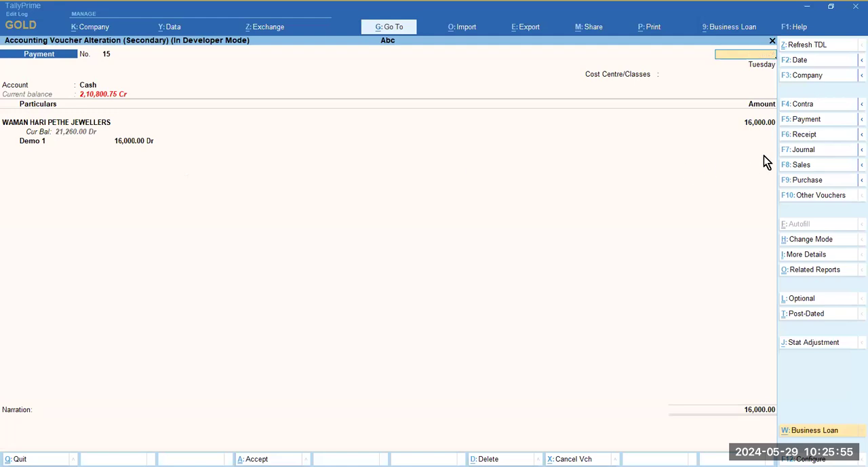
{"action": "key", "text": "Escape"}
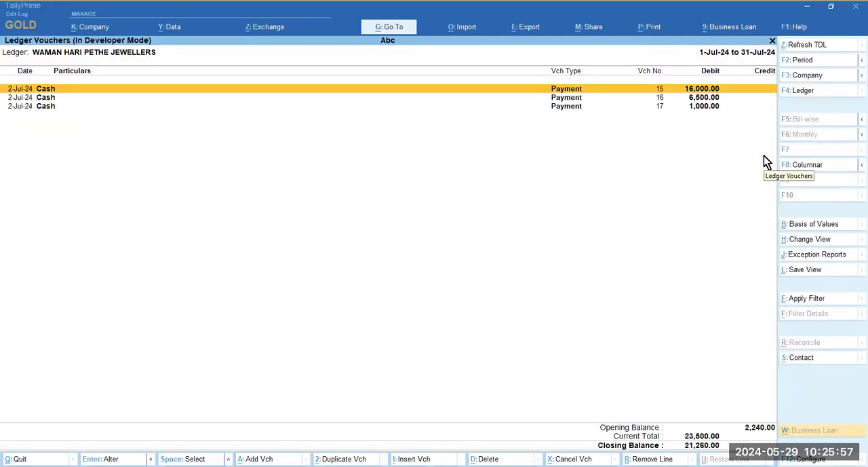
- Look through the July payment vouchers of WAMAN HARI PETHE JEWELLERS and return to the Balance Sheet
{"action": "key", "text": "Down"}
{"action": "key", "text": "Down"}
{"action": "key", "text": "Up"}
{"action": "key", "text": "Up"}
{"action": "key", "text": "Escape"}
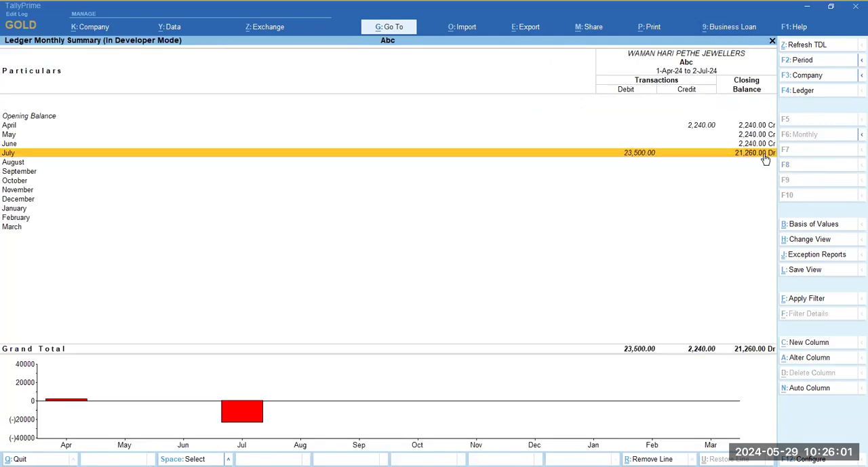
{"action": "key", "text": "Escape"}
- Check the payment voucher behind WAMAN HARI PETHE JEWELLERS' Demo 2 amount and return to the Balance Sheet
{"action": "key", "text": "Right"}
{"action": "key", "text": "Right"}
{"action": "key", "text": "Return"}
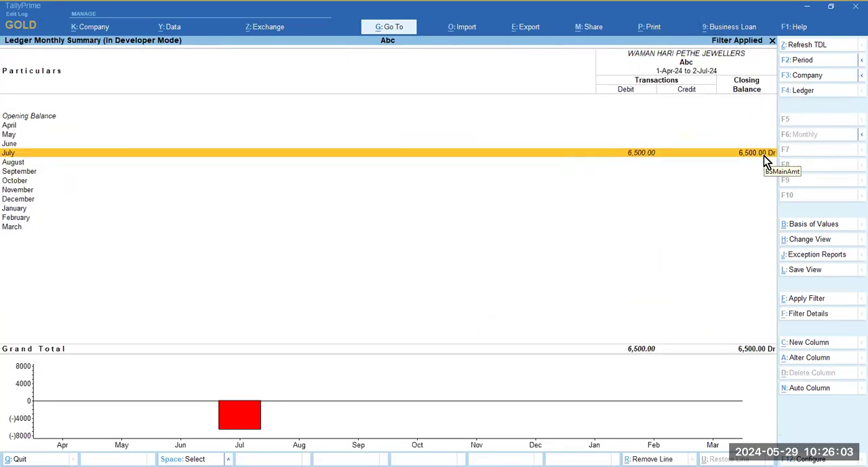
{"action": "key", "text": "Return"}
{"action": "key", "text": "Return"}
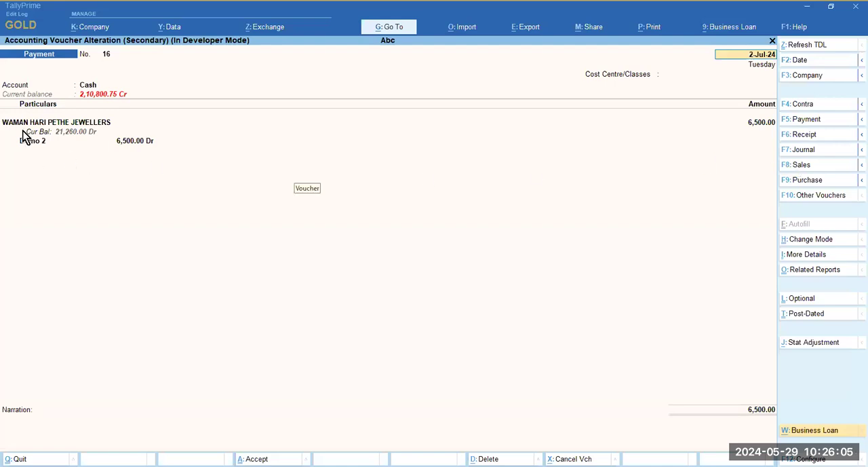
{"action": "key", "text": "Escape"}
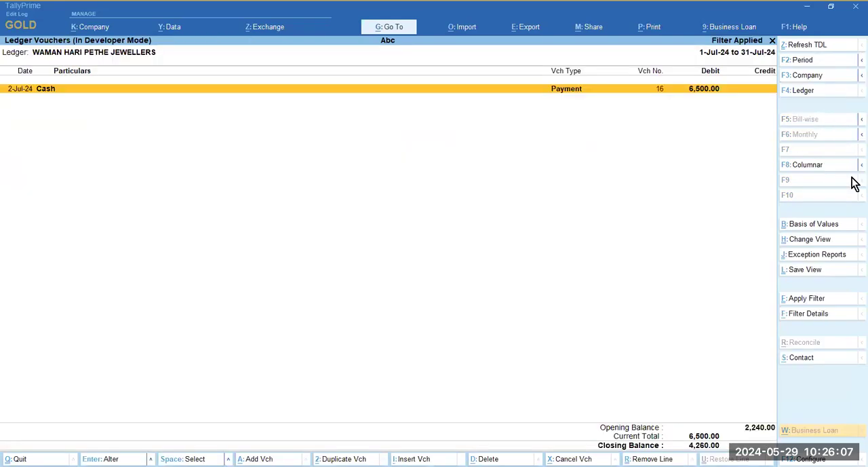
{"action": "key", "text": "Escape"}
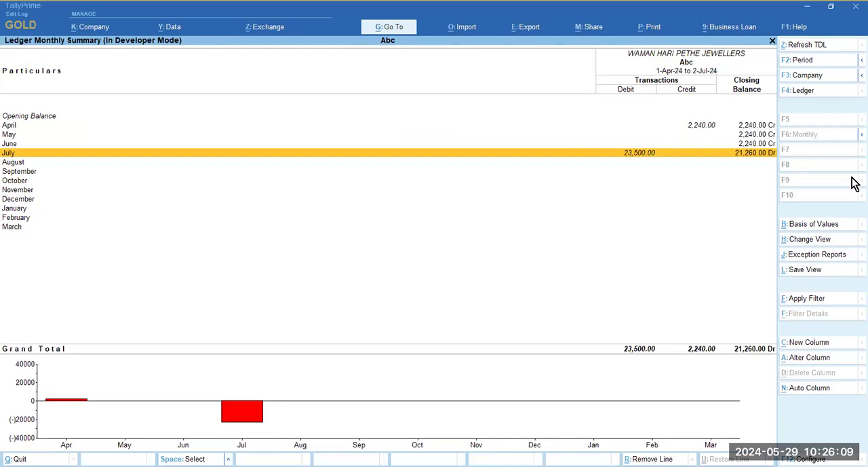
{"action": "key", "text": "Escape"}
- Check the payment voucher behind WAMAN HARI PETHE JEWELLERS' Demo 4 amount and return to the Balance Sheet
{"action": "key", "text": "Right"}
{"action": "key", "text": "Return"}
{"action": "key", "text": "Return"}
{"action": "key", "text": "Return"}
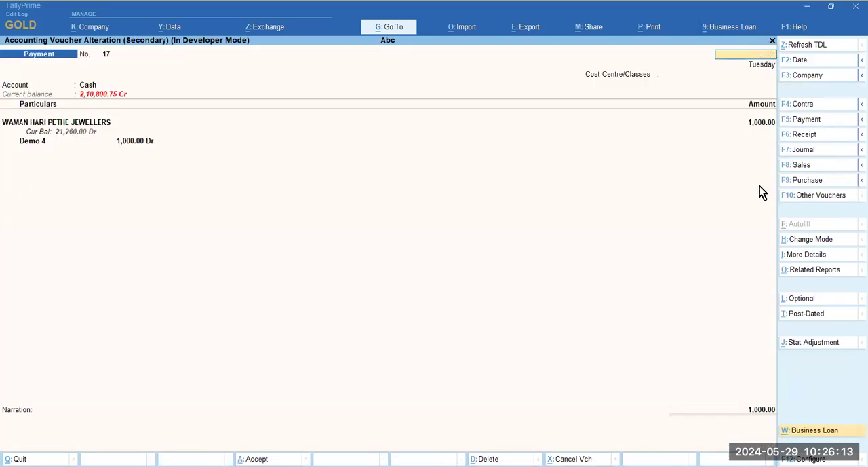
{"action": "key", "text": "Escape"}
{"action": "key", "text": "Escape"}
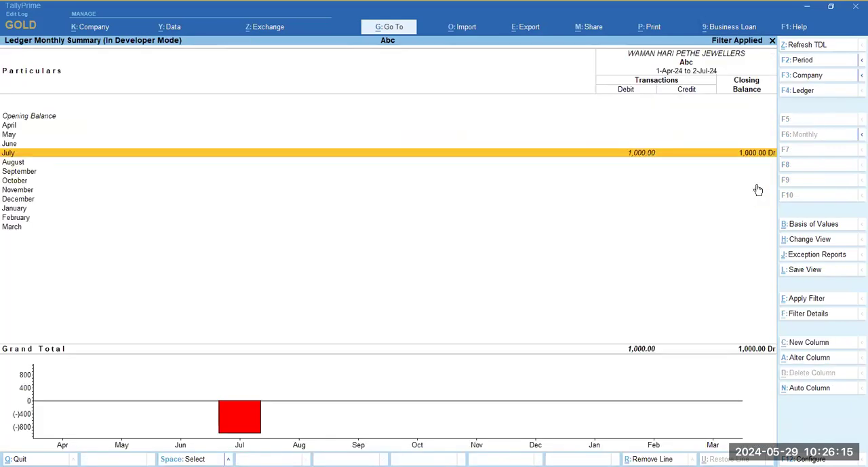
{"action": "key", "text": "Escape"}
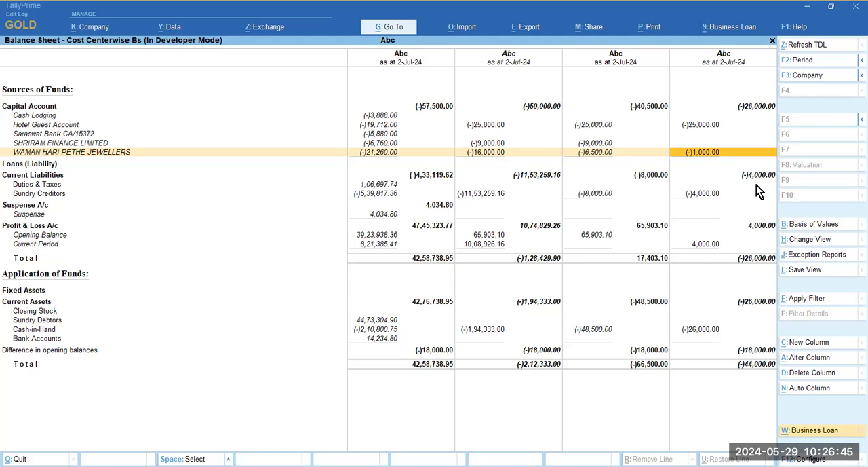
- Compare the WAMAN HARI PETHE JEWELLERS amounts between the unfiltered column and the cost centre columns
{"action": "key", "text": "Left"}
{"action": "key", "text": "Left"}
{"action": "key", "text": "Left"}
{"action": "key", "text": "Left"}
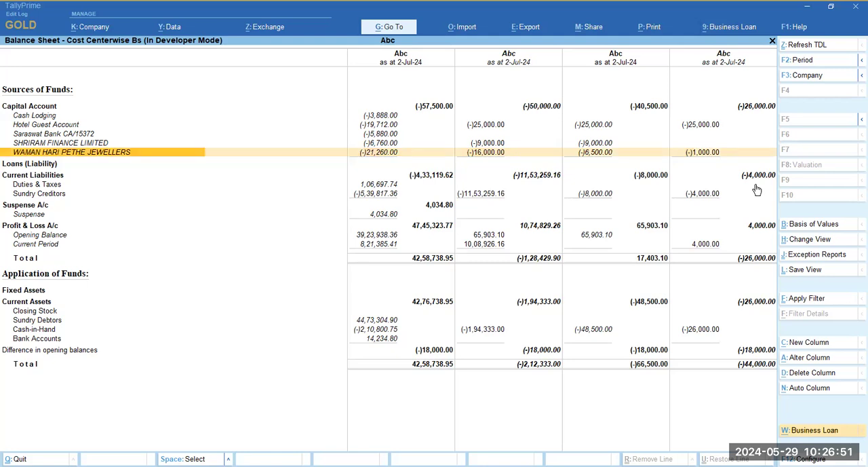
{"action": "key", "text": "Right"}
{"action": "key", "text": "Right"}
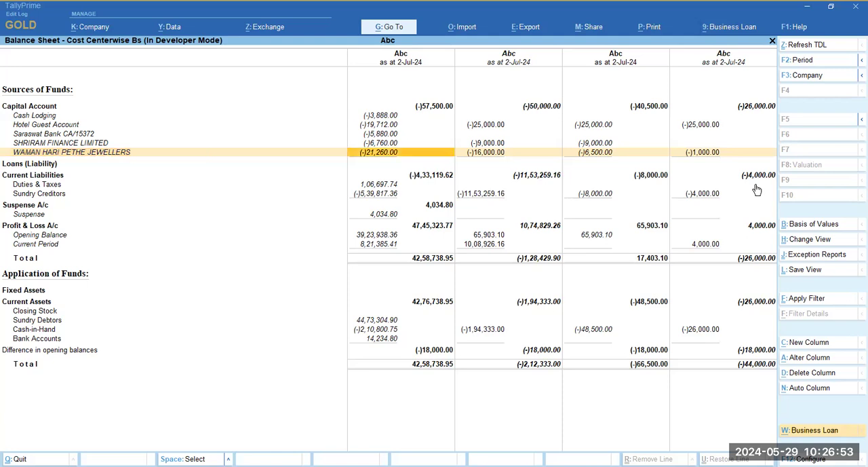
{"action": "key", "text": "Right"}
{"action": "key", "text": "Right"}
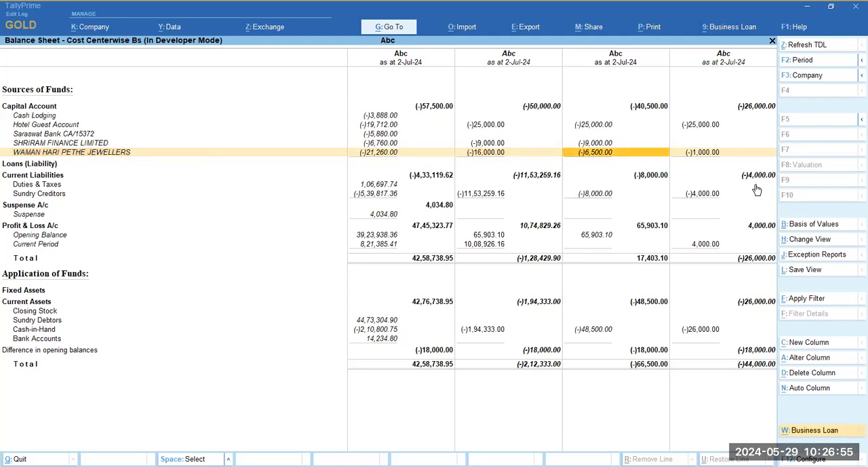
{"action": "key", "text": "Left"}
{"action": "key", "text": "Left"}
{"action": "key", "text": "Left"}
{"action": "key", "text": "Left"}
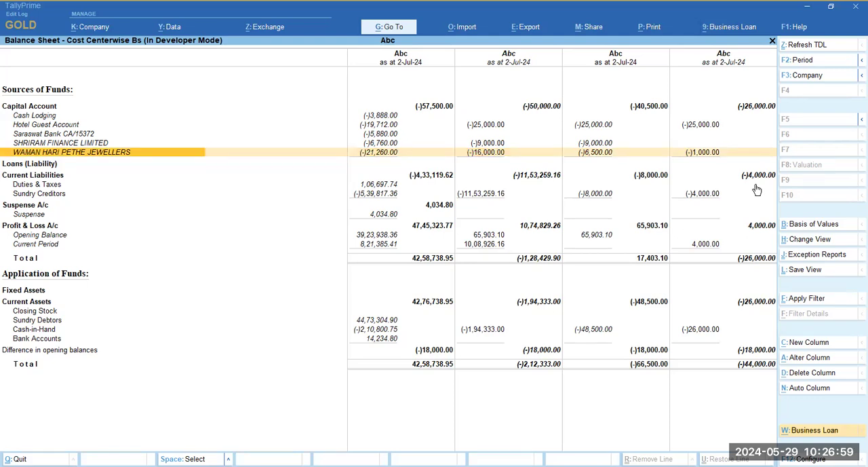
- View WAMAN HARI PETHE JEWELLERS' monthly summary with all columns side by side and return to the Balance Sheet
{"action": "key", "text": "Return"}
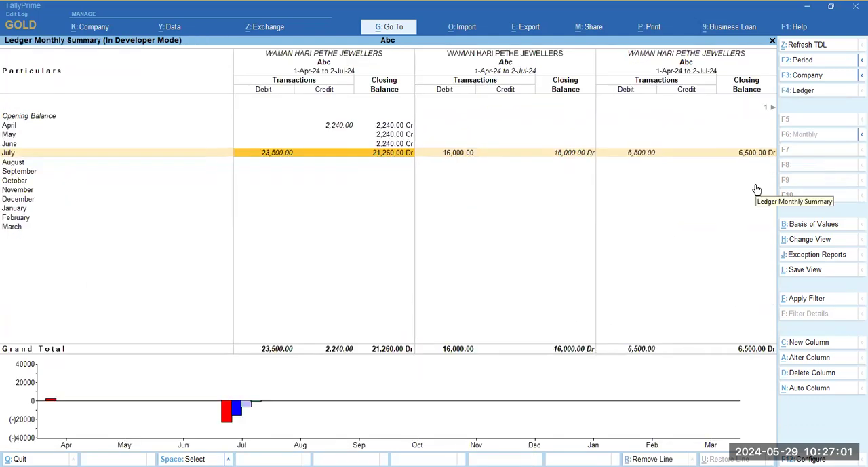
{"action": "key", "text": "Right"}
{"action": "key", "text": "Right"}
{"action": "key", "text": "Right"}
{"action": "key", "text": "Escape"}
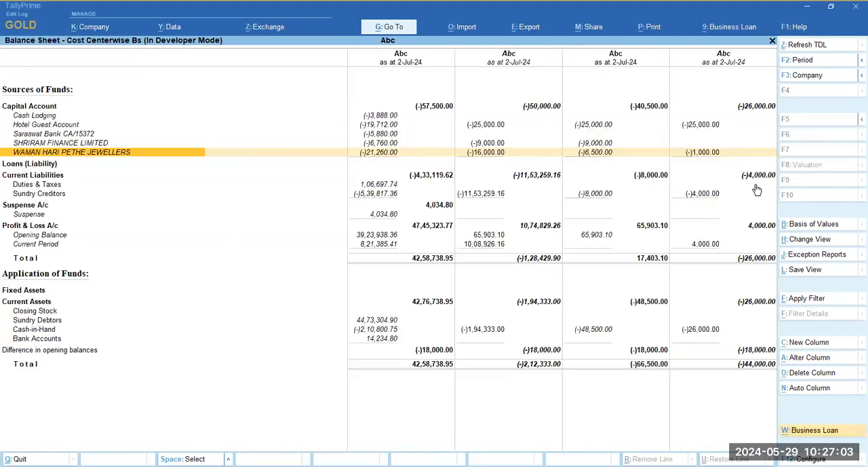
- Leave the Balance Sheet and open the ledger vouchers of WAMAN HARI PETHE JEWELLERS from the account books
{"action": "key", "text": "Escape"}
{"action": "key", "text": "d"}
{"action": "key", "text": "a"}
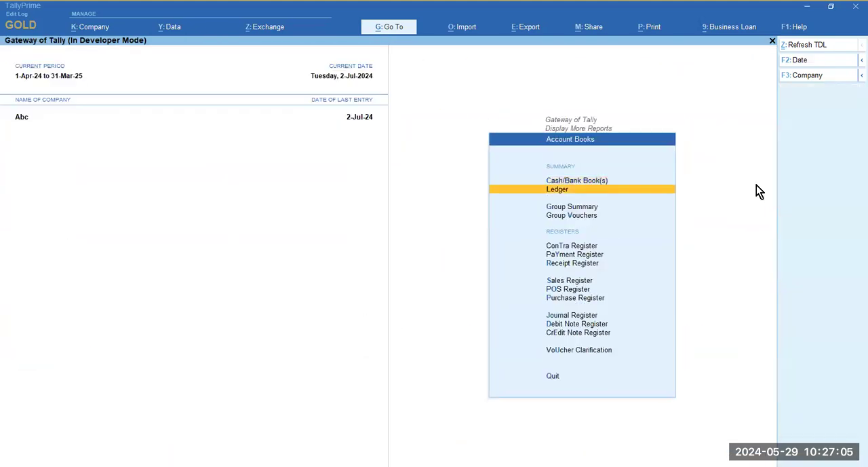
{"action": "key", "text": "Return"}
{"action": "type", "text": "waman"}
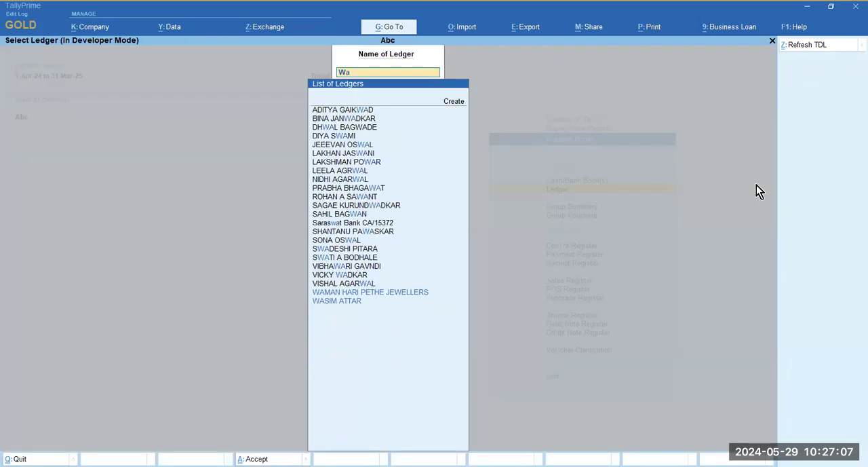
{"action": "key", "text": "Return"}
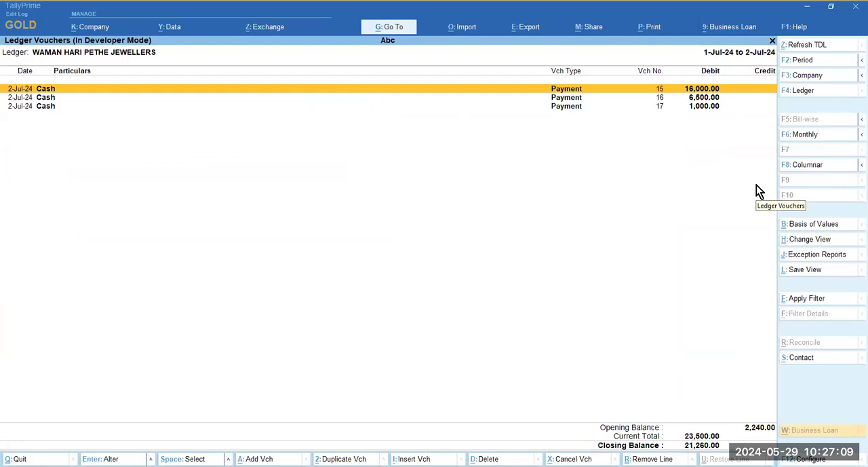
- Set the ledger vouchers' period to 1-Apr-24 through 31-Mar-25
{"action": "key", "text": "F2"}
{"action": "type", "text": "1-4"}
{"action": "key", "text": "Return"}
{"action": "type", "text": "31-3-25"}
{"action": "key", "text": "Return"}
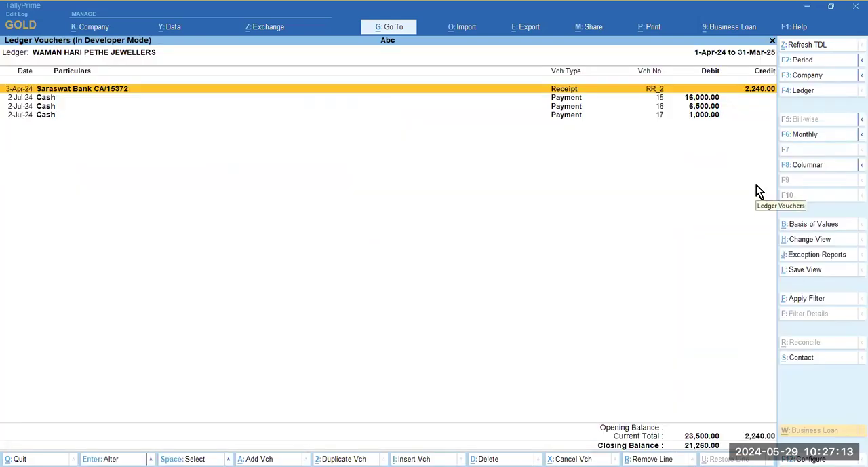
- Check the 3-Apr-24 receipt voucher for cost centre allocations and look through the ledger's payment vouchers
{"action": "key", "text": "Return"}
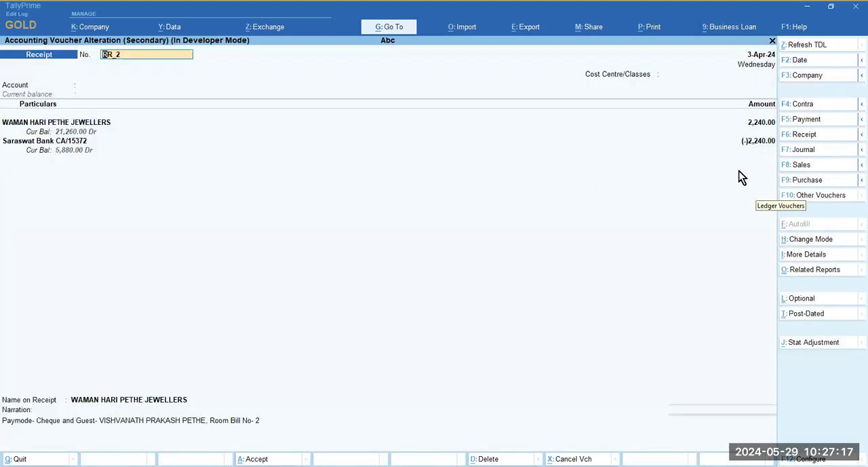
{"action": "key", "text": "Escape"}
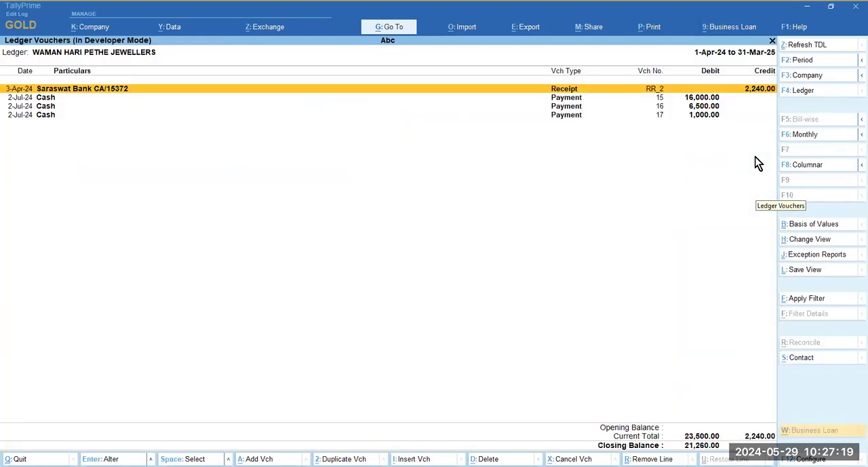
{"action": "key", "text": "Down"}
{"action": "key", "text": "Down"}
{"action": "key", "text": "Down"}
{"action": "key", "text": "Up"}
{"action": "key", "text": "Up"}
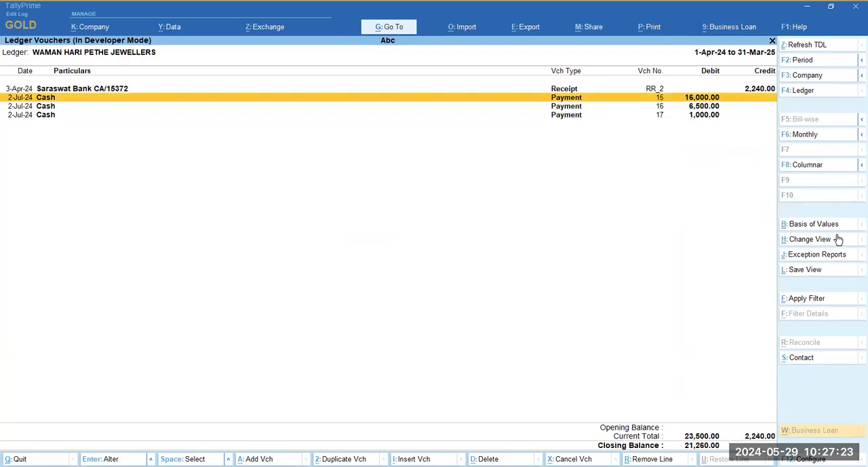
- Filter the ledger vouchers by cost centre Demo 1, and replace the filter with Demo 2
{"action": "left_click", "coordinate": [833, 303]}
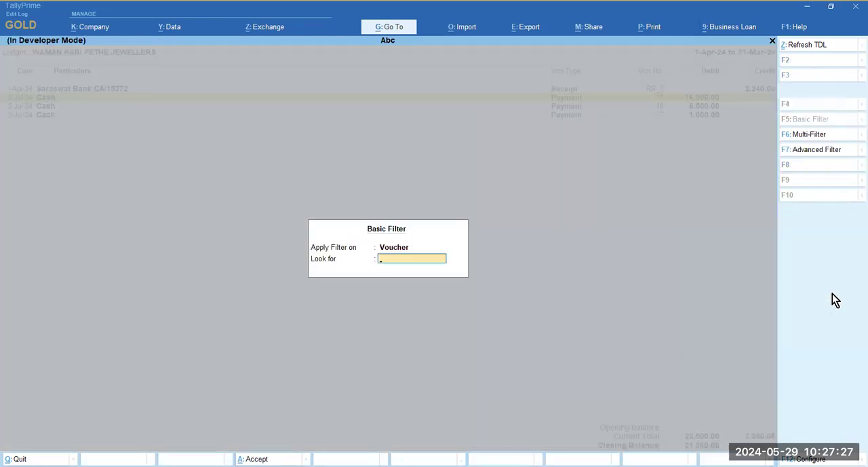
{"action": "type", "text": "16000"}
{"action": "key", "text": "Return"}
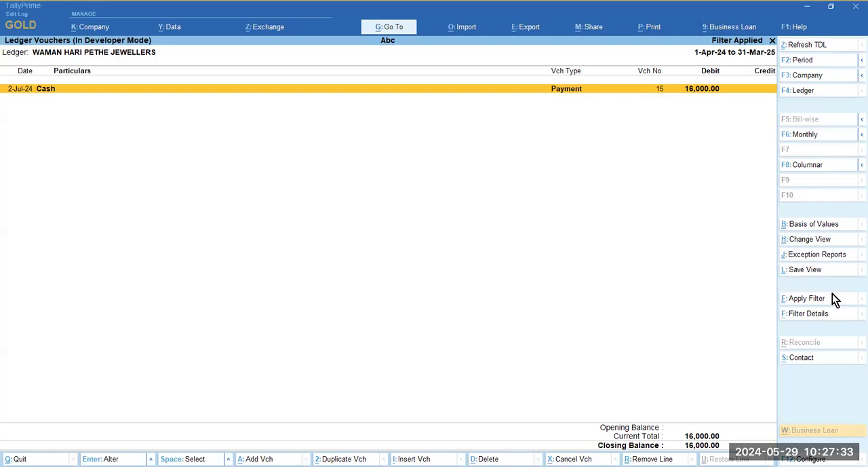
{"action": "left_click", "coordinate": [824, 299]}
{"action": "type", "text": "2"}
{"action": "key", "text": "Return"}
{"action": "left_click", "coordinate": [798, 270]}
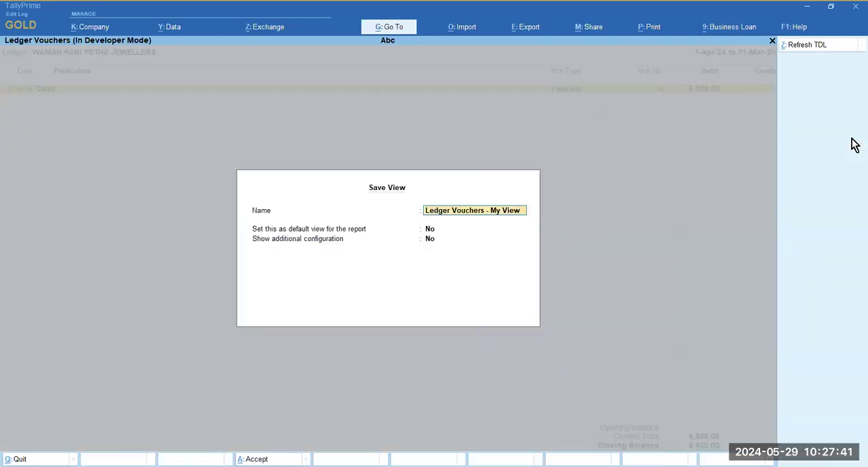
{"action": "key", "text": "Escape"}
{"action": "key", "text": "y"}
- Filter the ledger vouchers by cost centre Demo 4 and clear the filter
{"action": "left_click", "coordinate": [791, 299]}
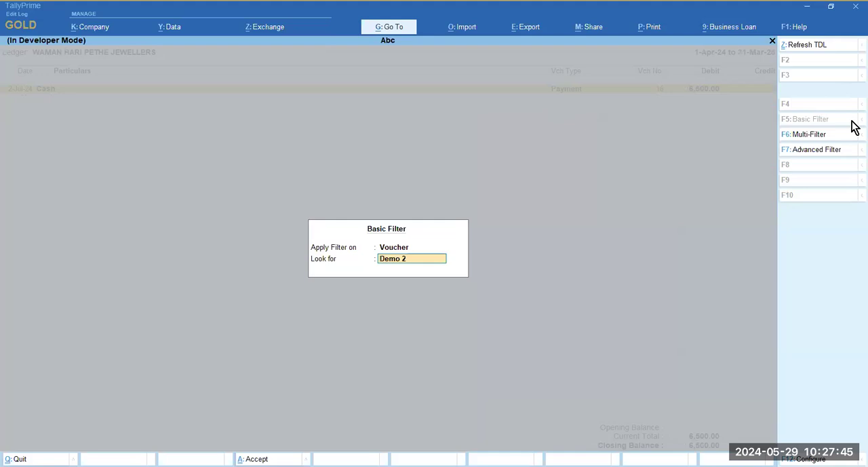
{"action": "key", "text": "Return"}
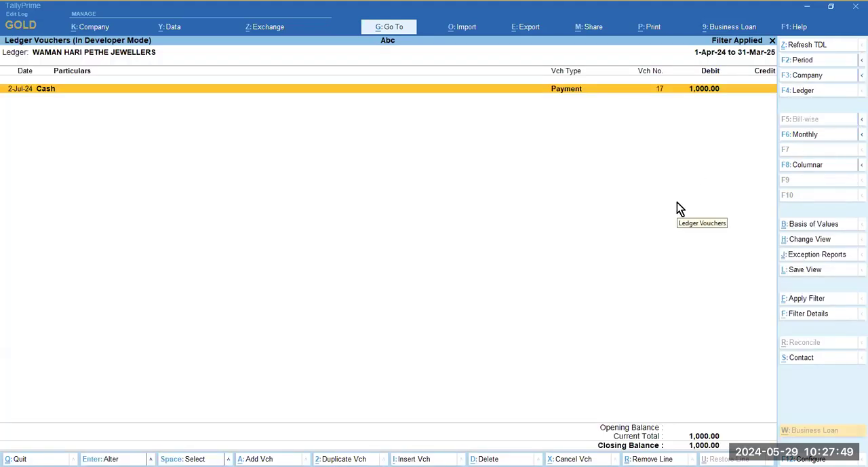
{"action": "key", "text": "Escape"}
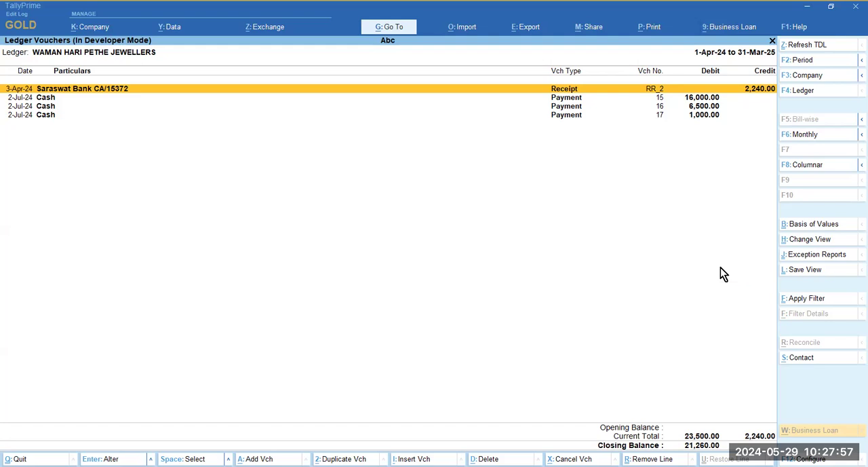
- Leave the ledger vouchers and open the Balance Sheet in detailed format
{"action": "key", "text": "Escape"}
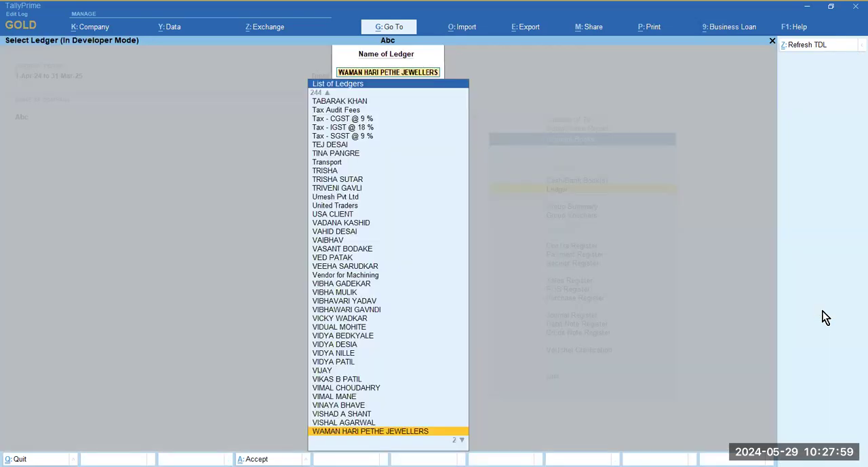
{"action": "key", "text": "Escape"}
{"action": "key", "text": "Escape"}
{"action": "key", "text": "Escape"}
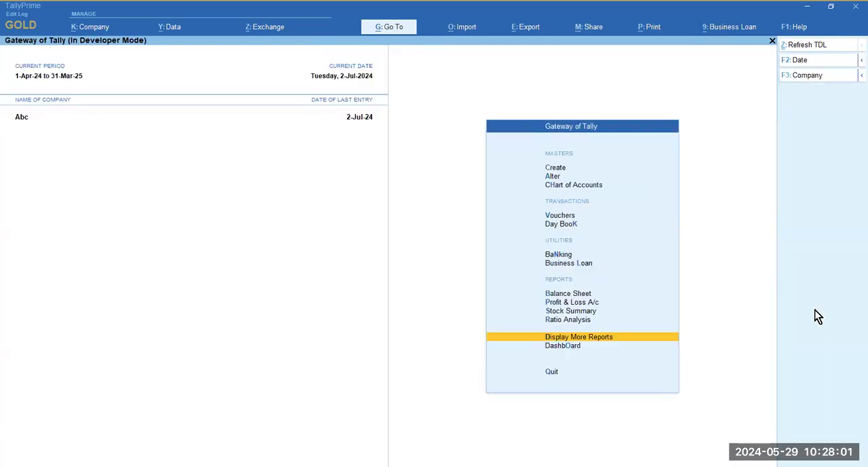
{"action": "key", "text": "b"}
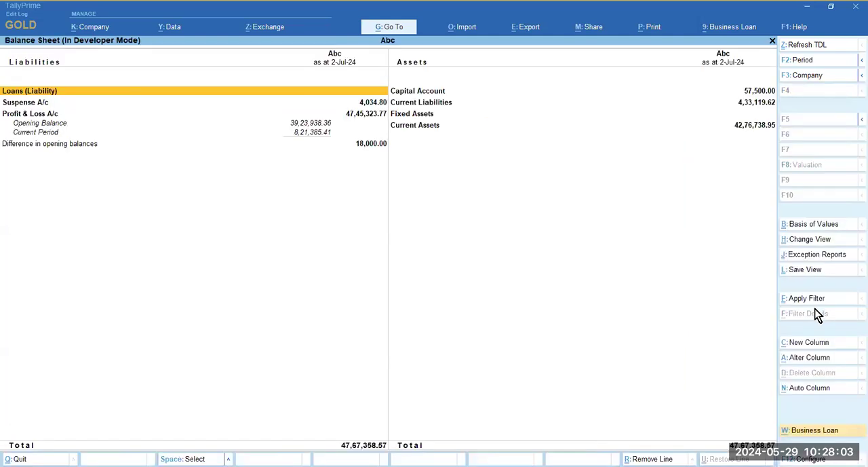
{"action": "key", "text": "alt+F5"}
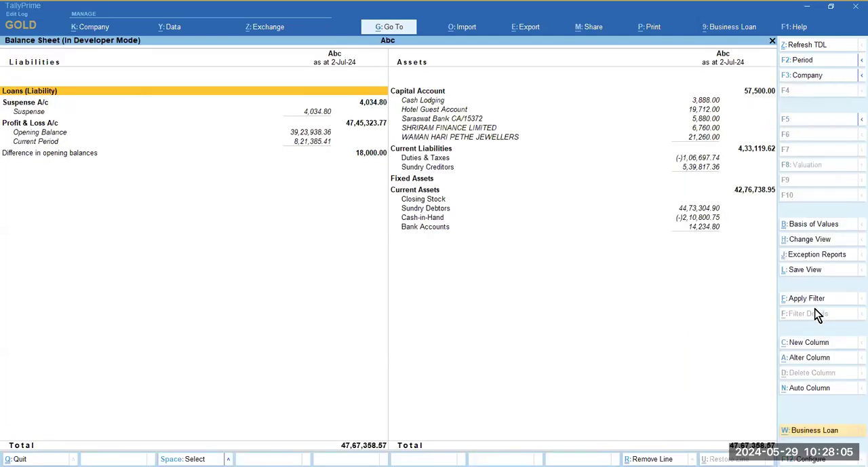
{"action": "left_click", "coordinate": [798, 341]}
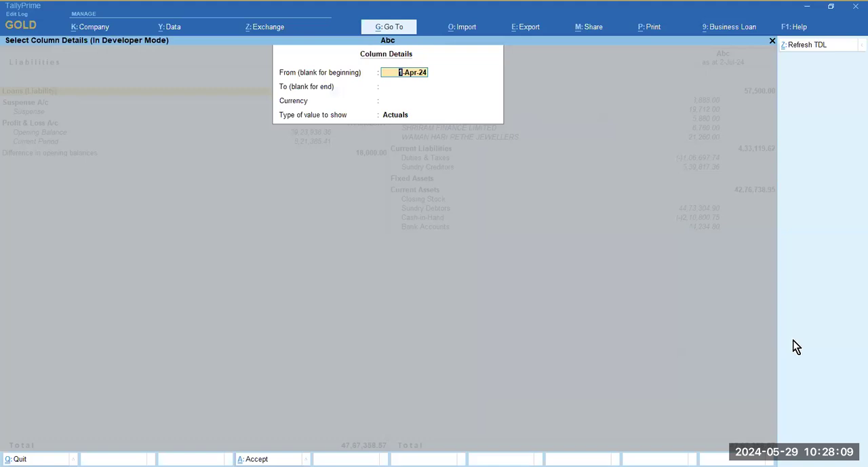
{"action": "key", "text": "BackSpace"}
{"action": "key", "text": "Escape"}
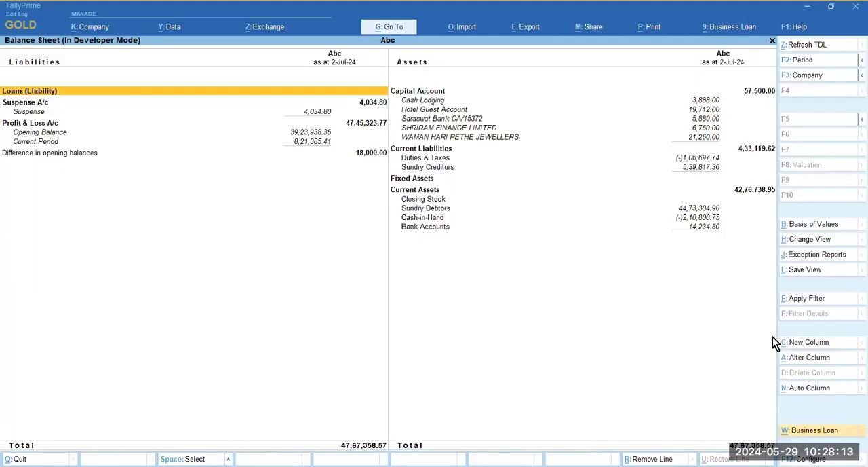
- Leave the standard Balance Sheet and open the saved view Cost Centerwise Bs
{"action": "key", "text": "Escape"}
{"action": "key", "text": "Escape"}
{"action": "key", "text": "Escape"}
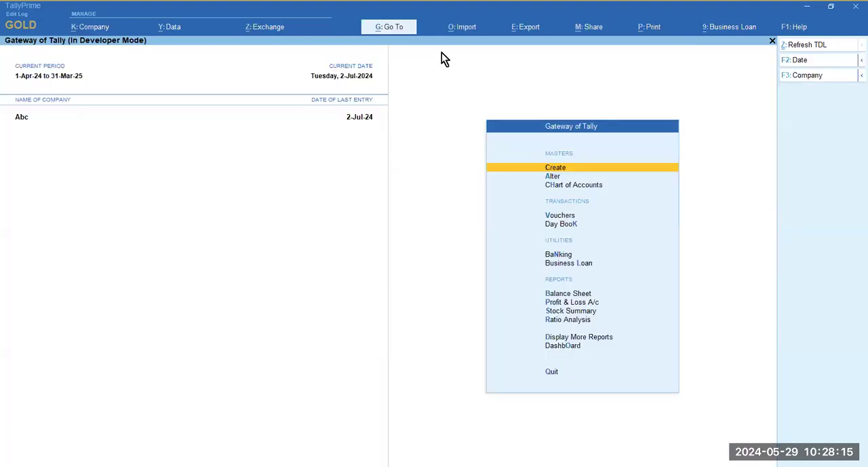
{"action": "key", "text": "alt+g"}
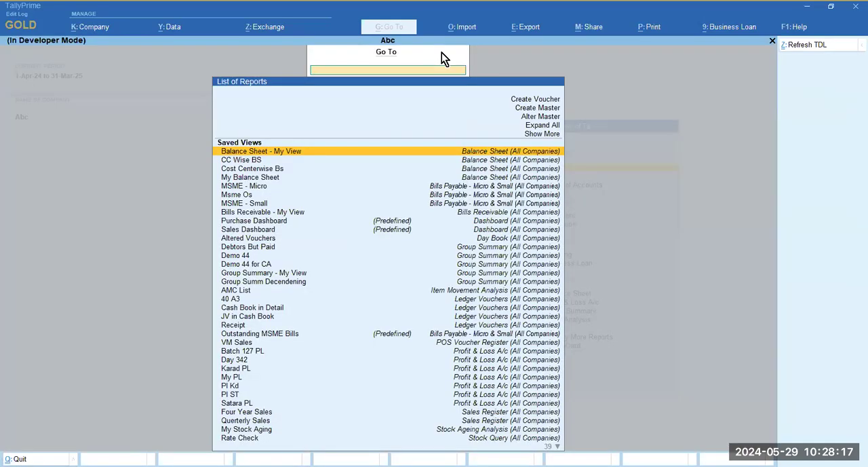
{"action": "type", "text": "Cost"}
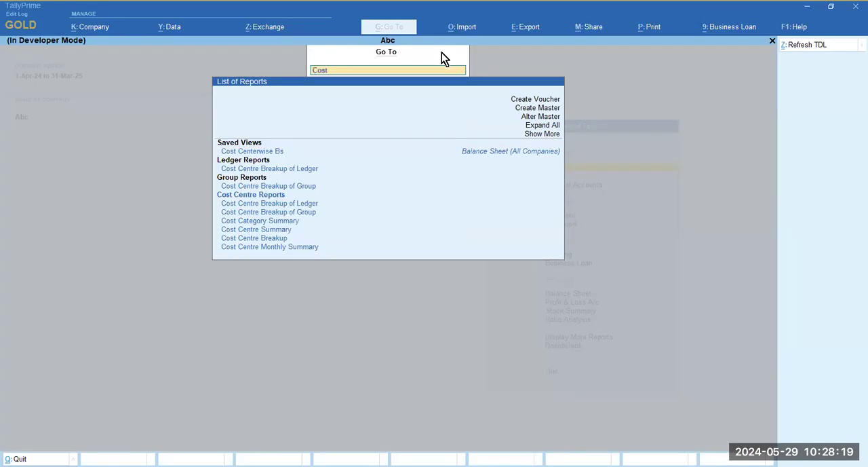
{"action": "key", "text": "Return"}
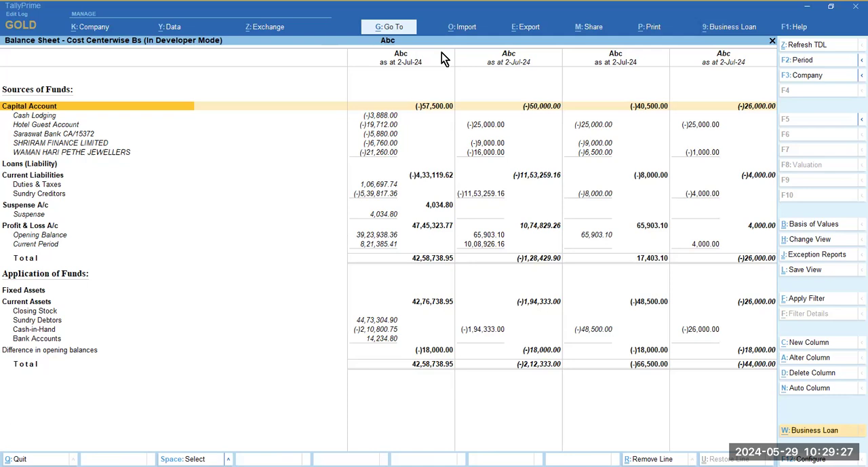
- Close the Cost Centerwise Bs view and open the Cost Centre Summary from the statements of accounts
{"action": "key", "text": "Escape"}
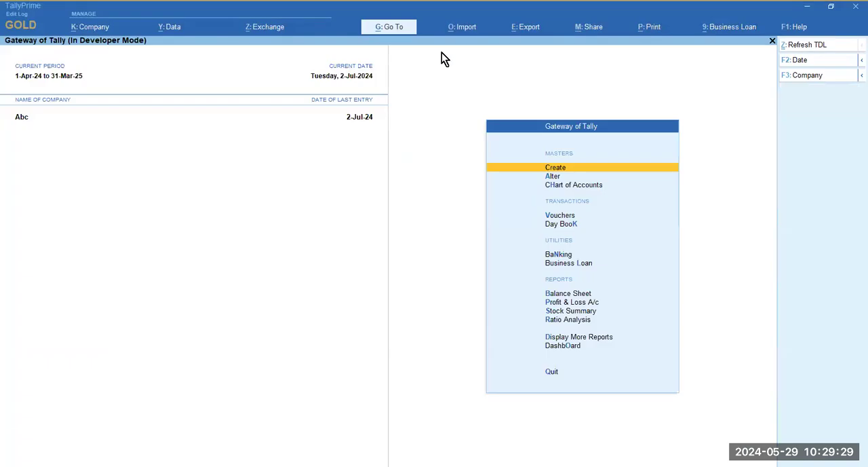
{"action": "key", "text": "d"}
{"action": "key", "text": "s"}
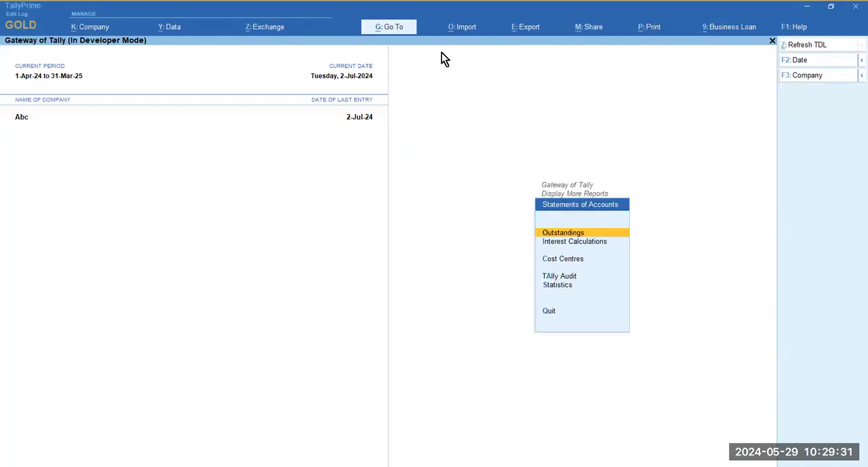
{"action": "key", "text": "c"}
{"action": "key", "text": "Return"}
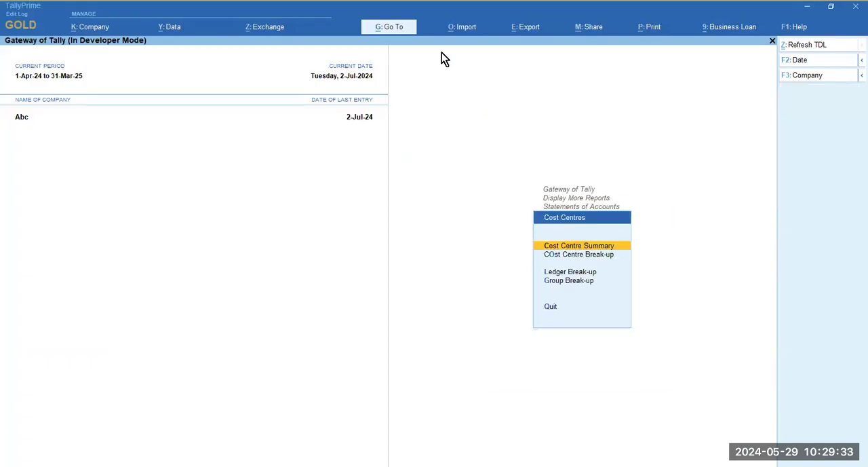
{"action": "key", "text": "Return"}
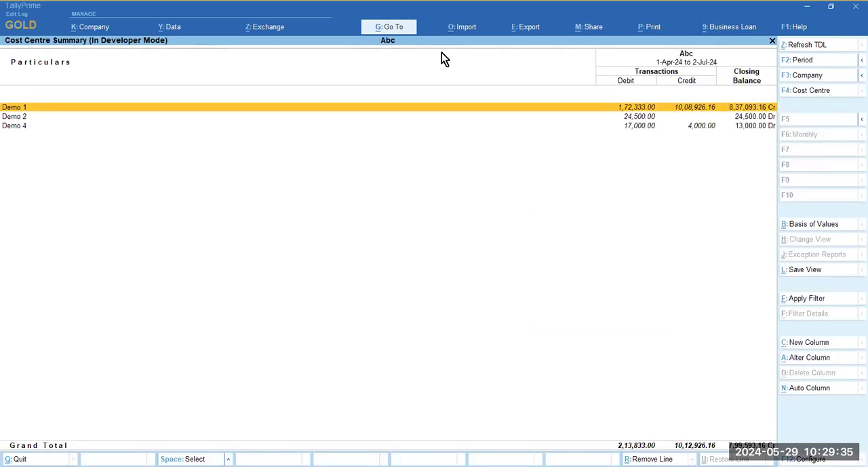
- Open Demo 1's monthly summary from the Cost Centre Summary and drill into its July vouchers
{"action": "key", "text": "Down"}
{"action": "key", "text": "Down"}
{"action": "key", "text": "Up"}
{"action": "key", "text": "Up"}
{"action": "key", "text": "Return"}
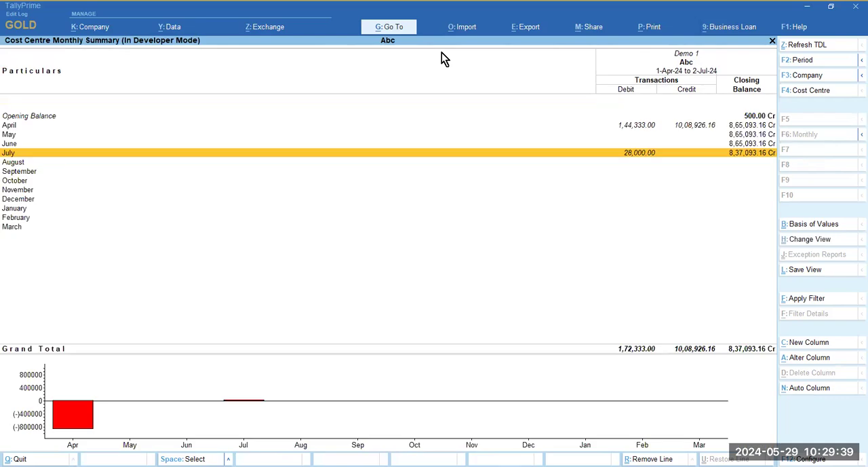
{"action": "key", "text": "Return"}
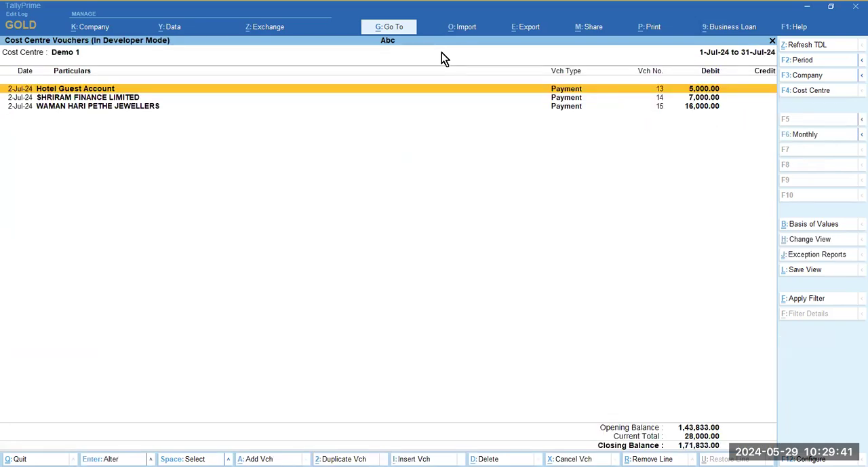
- Return to the cost centre reports and open the ledger selection for the Ledger Break-up
{"action": "key", "text": "Escape"}
{"action": "key", "text": "Escape"}
{"action": "key", "text": "Down"}
{"action": "key", "text": "Down"}
{"action": "key", "text": "Return"}
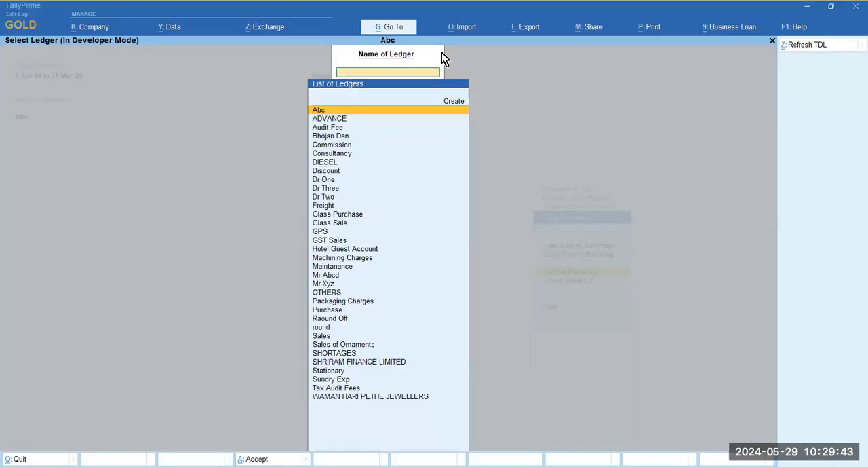
- Leave the Ledger Break-up without selecting a ledger and show the Balance Sheet in detail
{"action": "key", "text": "Escape"}
{"action": "key", "text": "Escape"}
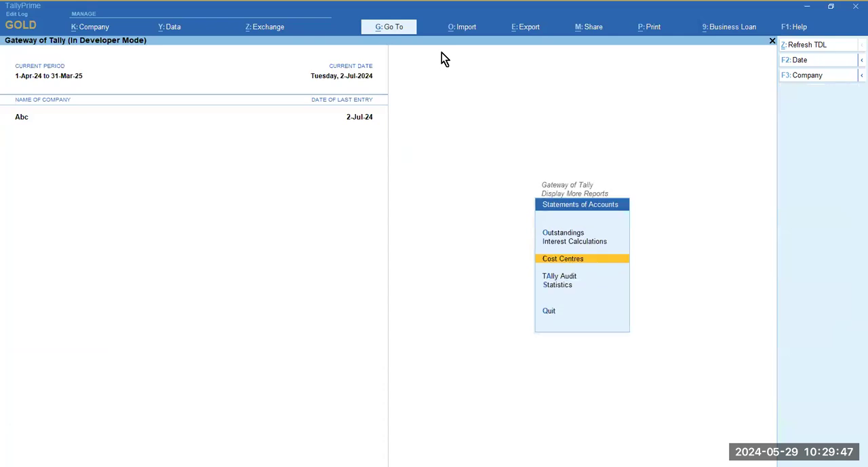
{"action": "key", "text": "Escape"}
{"action": "key", "text": "Escape"}
{"action": "key", "text": "b"}
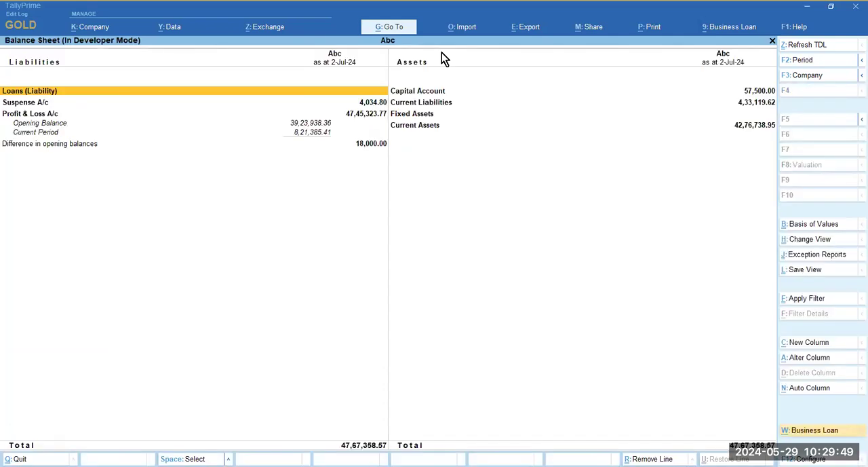
{"action": "key", "text": "alt+F5"}
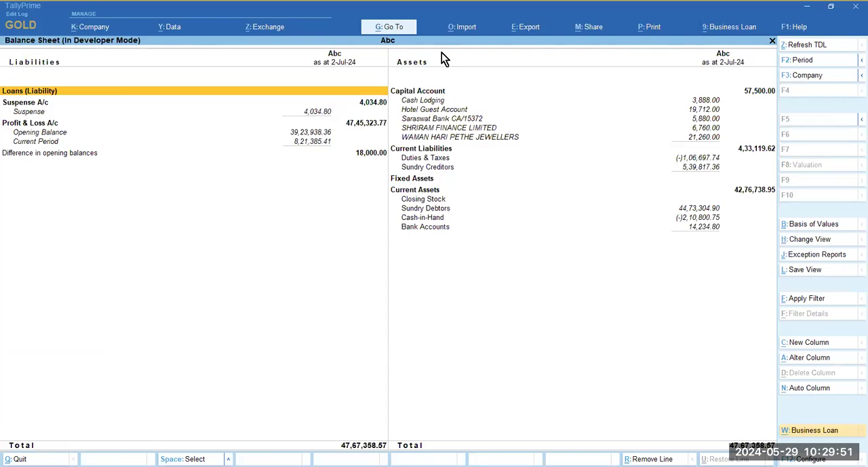